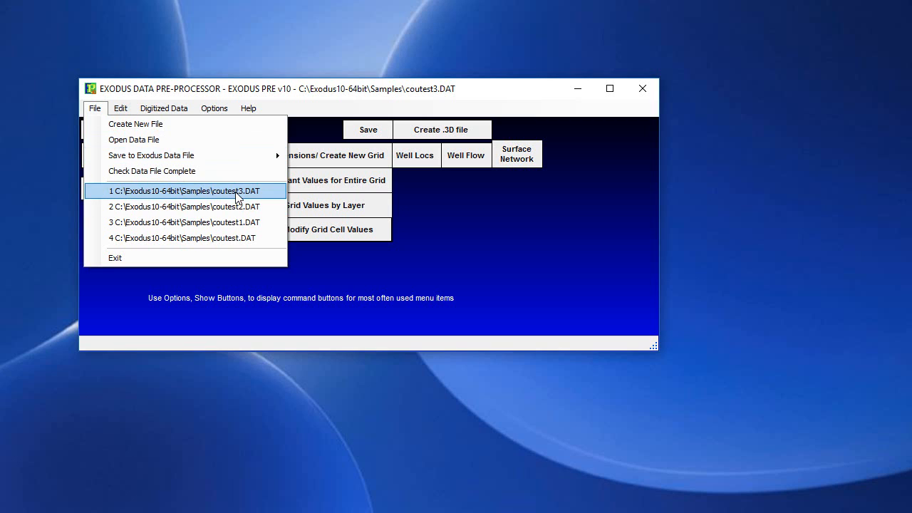
# Open coutest3.DAT and display its NET THICKNESS (DZC) grid map for layer 1.
pyautogui.click(239, 191)
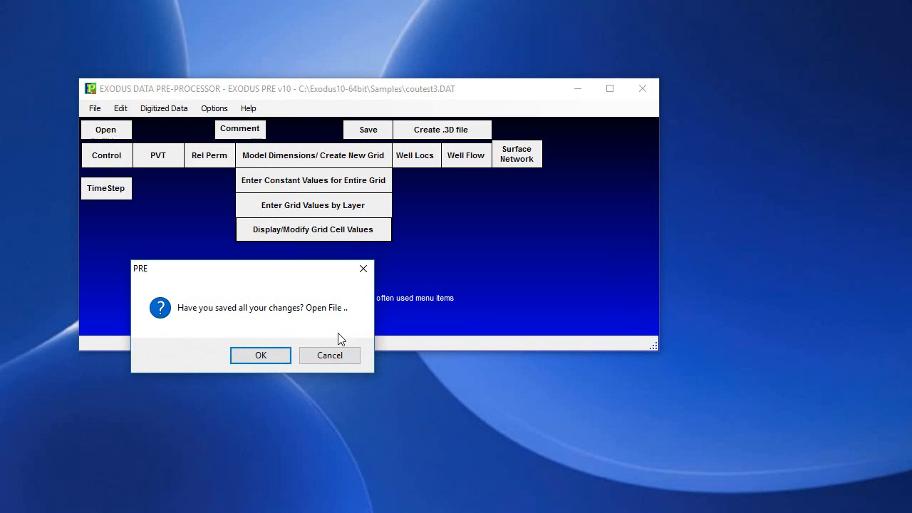
pyautogui.click(256, 355)
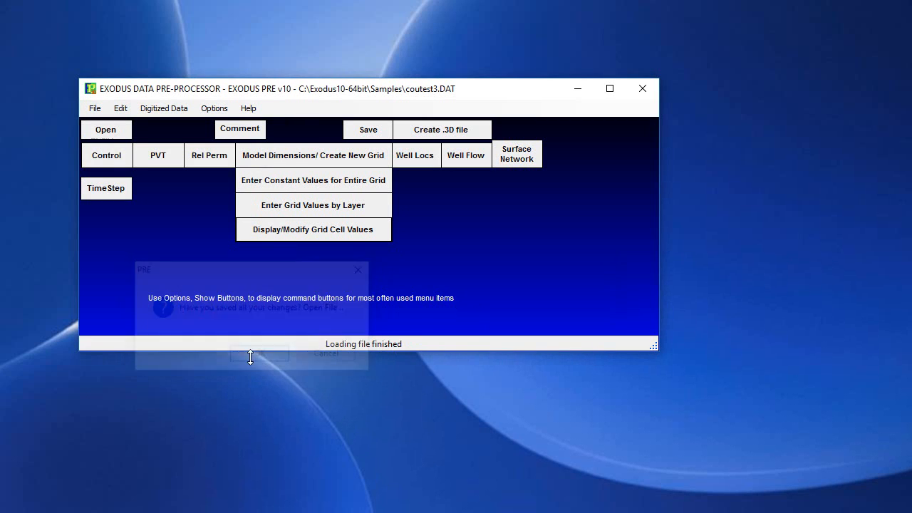
pyautogui.click(324, 235)
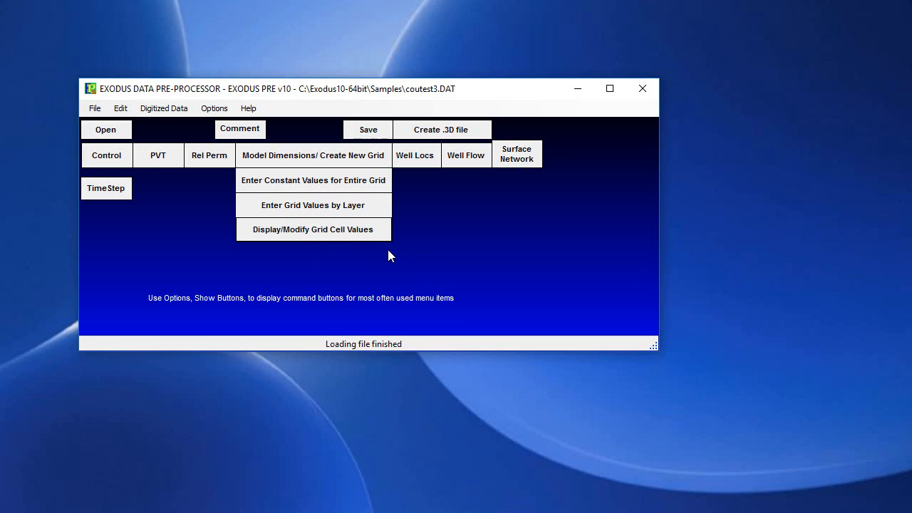
pyautogui.click(323, 237)
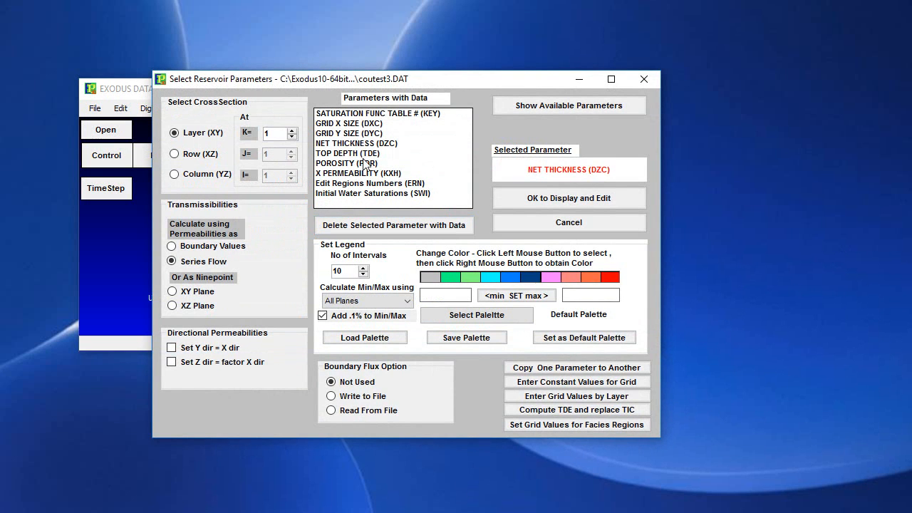
pyautogui.click(349, 163)
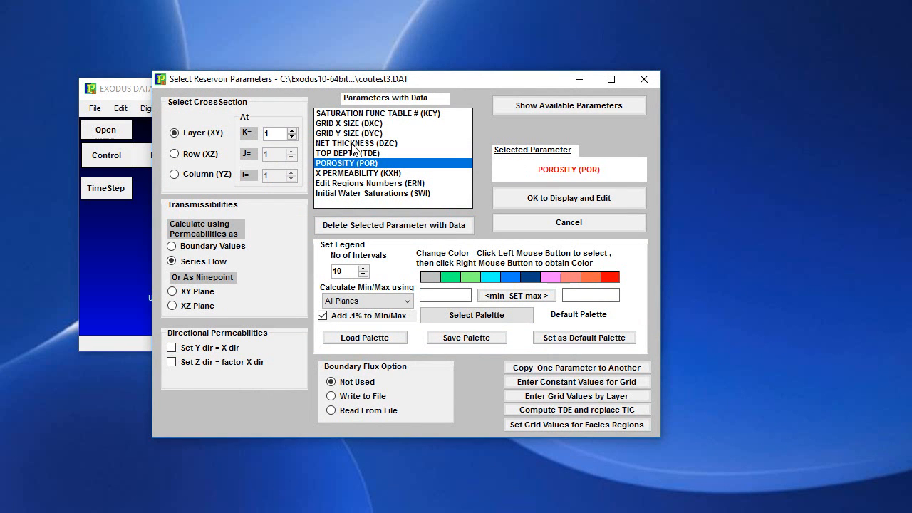
pyautogui.click(354, 144)
pyautogui.doubleClick(354, 147)
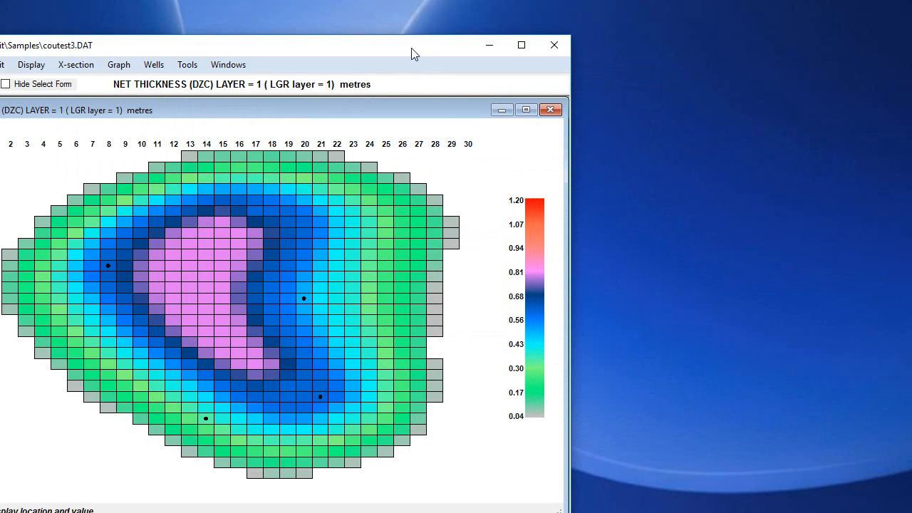
pyautogui.moveTo(409, 50); pyautogui.dragTo(568, 31)
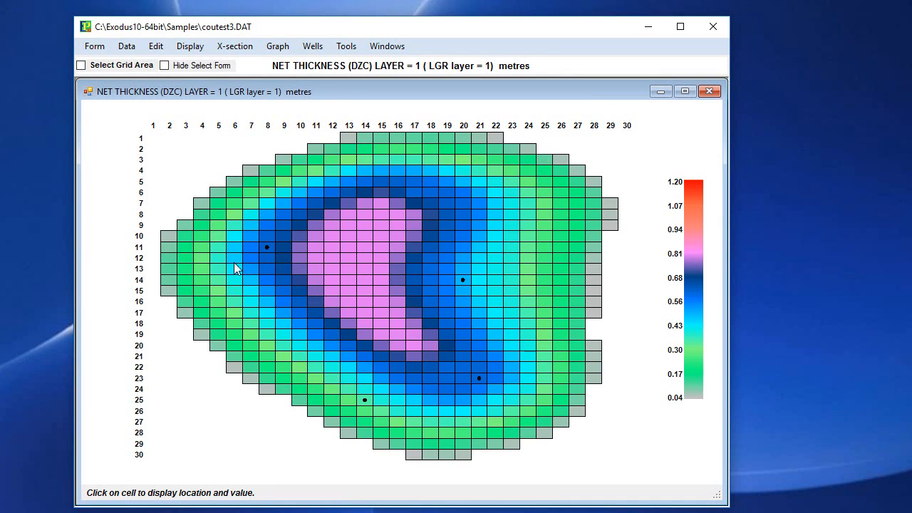
# Query the four well cells on the net thickness map for their location, value and well name.
pyautogui.click(267, 248)
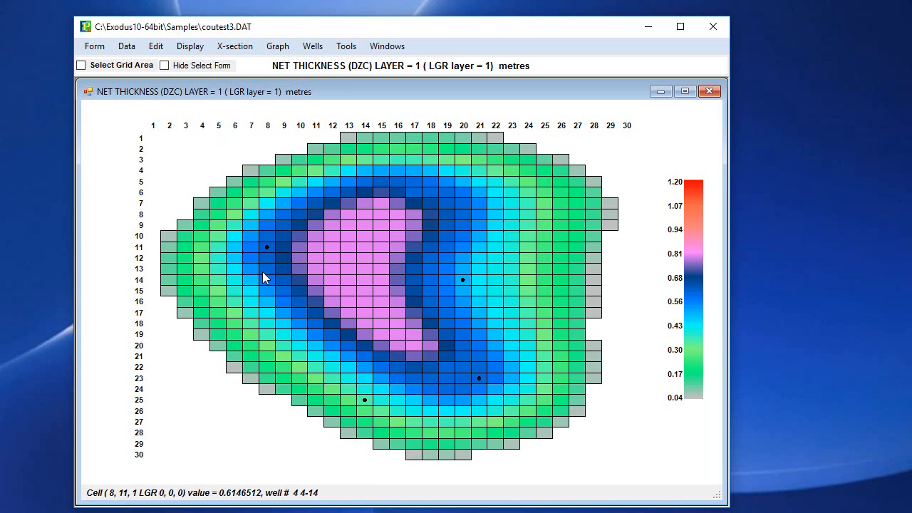
pyautogui.click(463, 279)
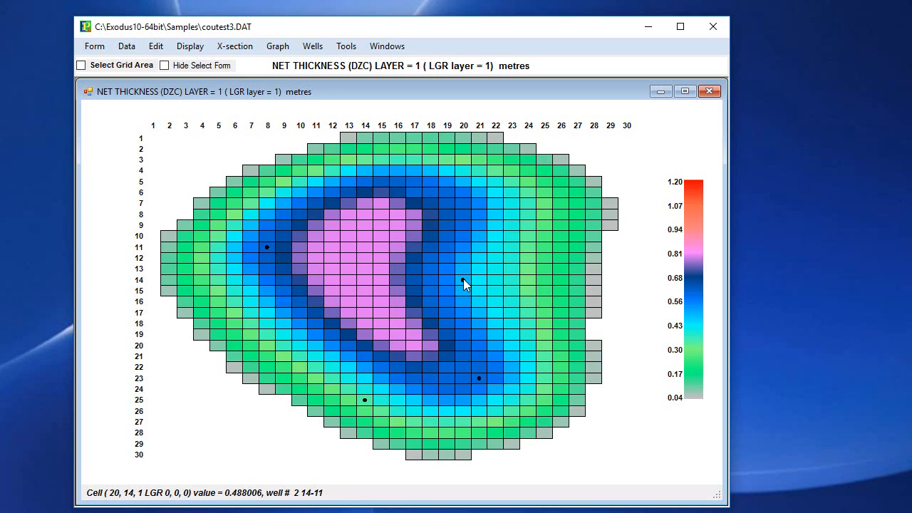
pyautogui.click(479, 379)
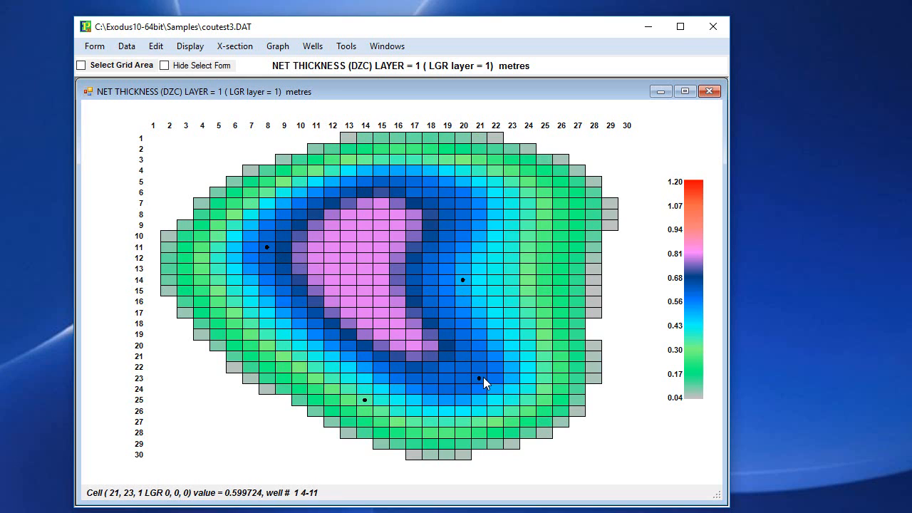
pyautogui.click(366, 400)
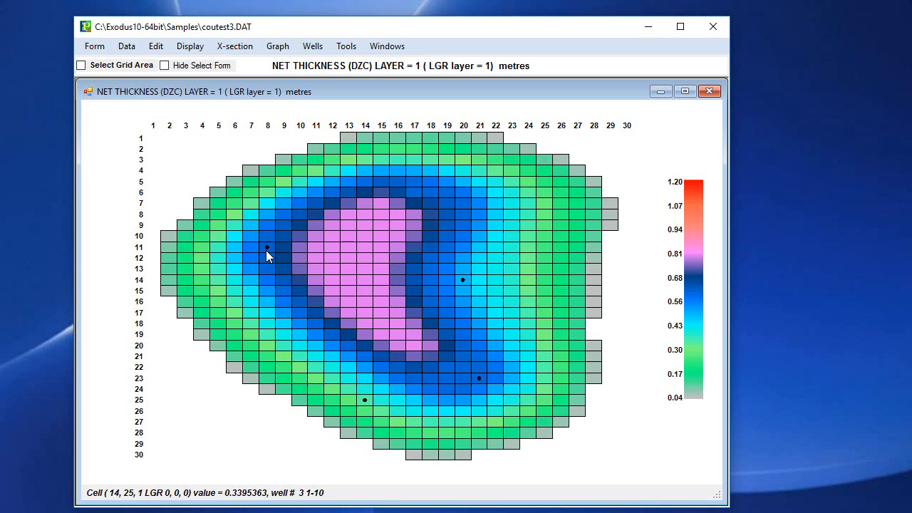
pyautogui.click(267, 249)
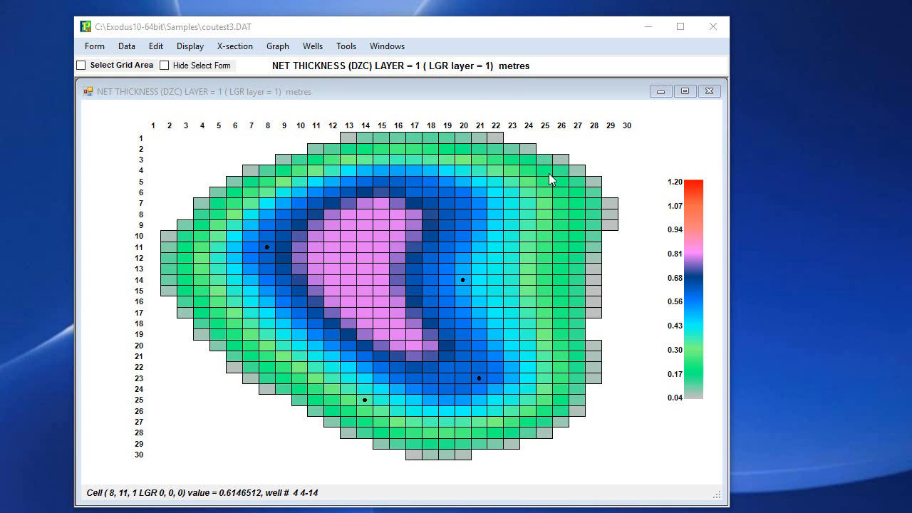
# View the Well Location form from the net thickness map and close it.
pyautogui.click(320, 51)
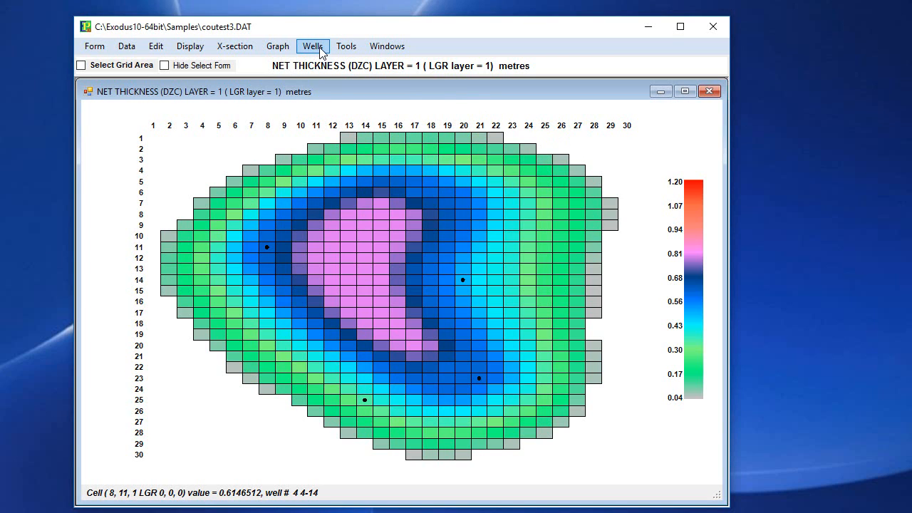
pyautogui.click(313, 47)
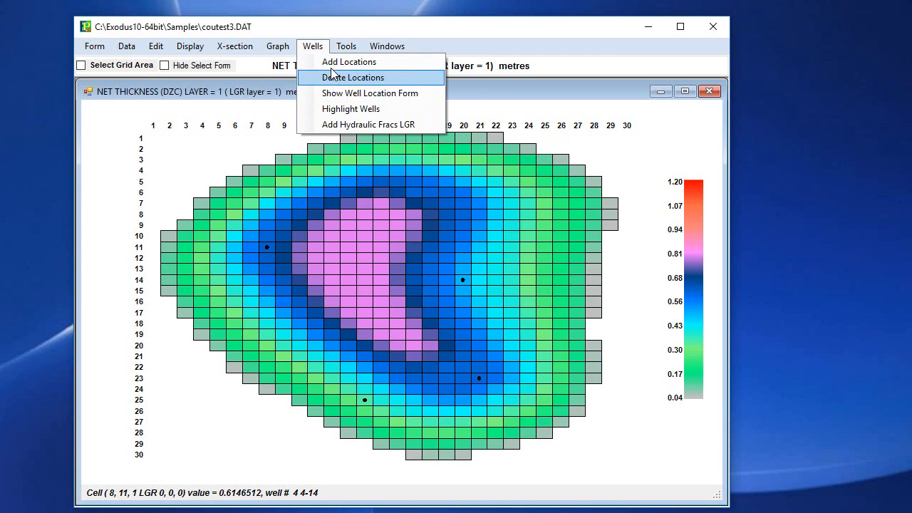
pyautogui.click(369, 93)
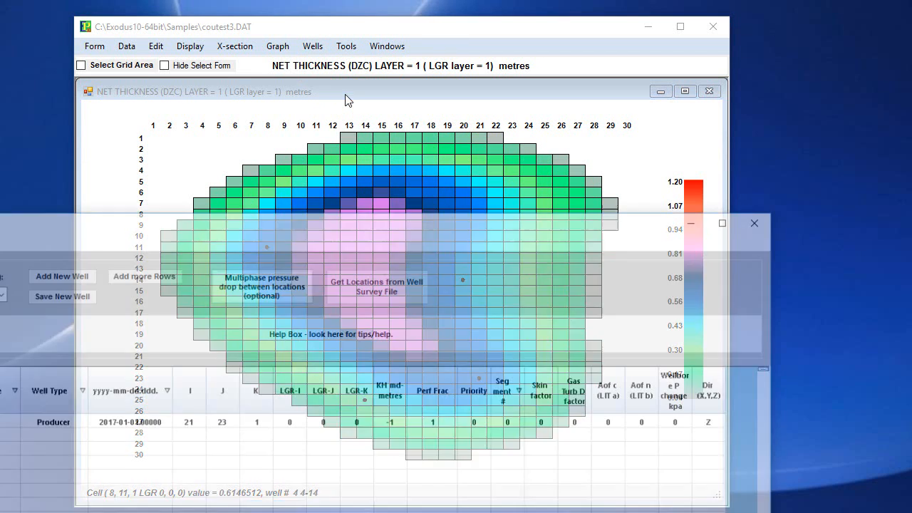
pyautogui.moveTo(289, 217); pyautogui.dragTo(530, 137)
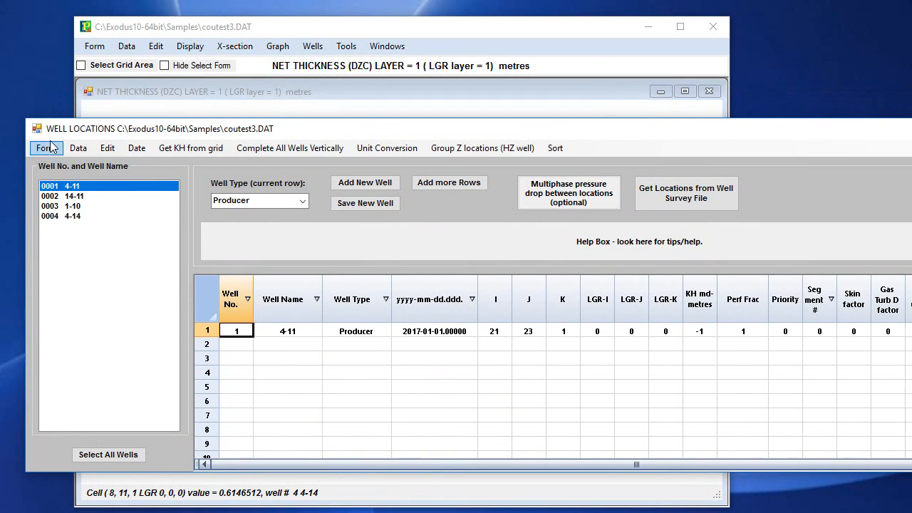
pyautogui.click(51, 149)
pyautogui.click(68, 167)
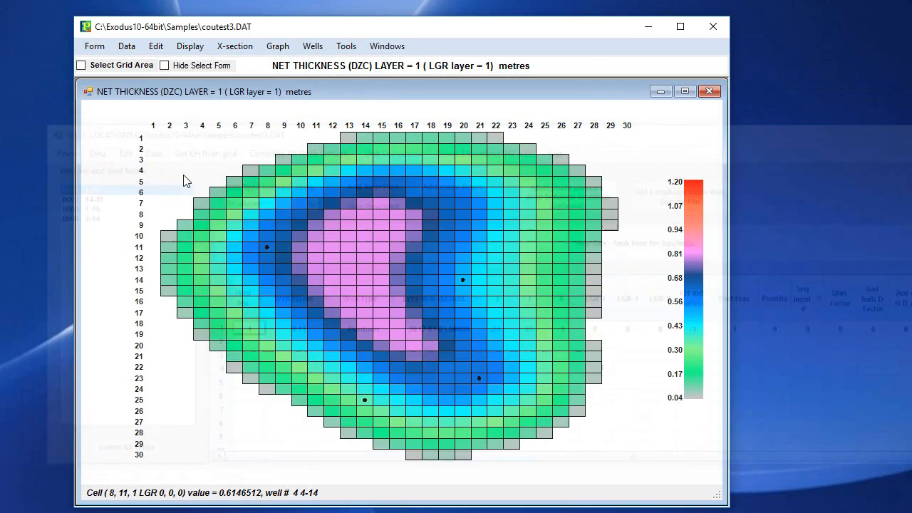
# Close all grid maps, and view and close the Well Locations form from the main pre-processor window.
pyautogui.click(95, 46)
pyautogui.moveTo(191, 101)
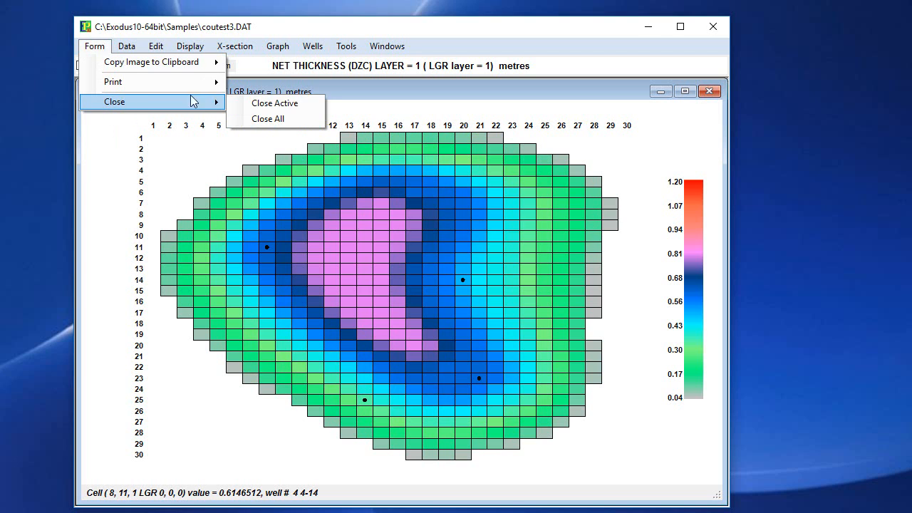
pyautogui.click(277, 119)
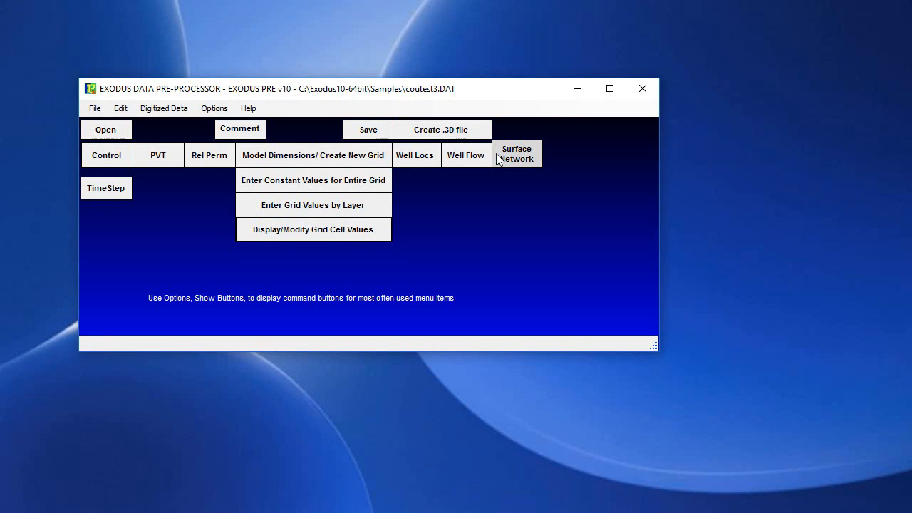
pyautogui.click(426, 159)
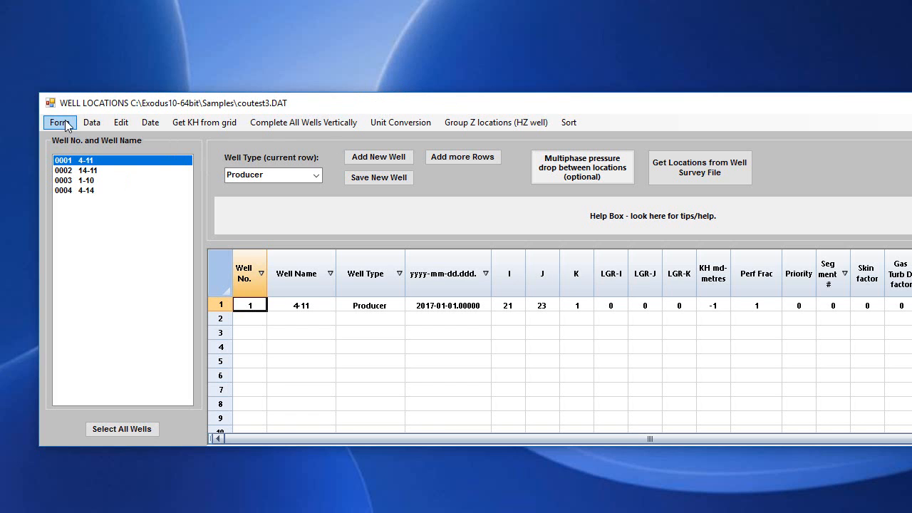
pyautogui.click(60, 123)
pyautogui.click(73, 136)
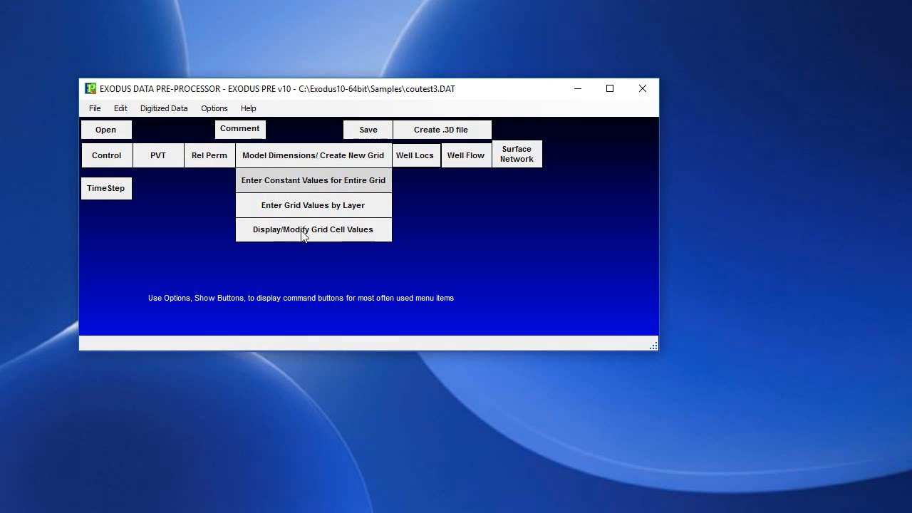
# Display the NET THICKNESS (DZC) map again and show the Well Location form from it.
pyautogui.click(300, 231)
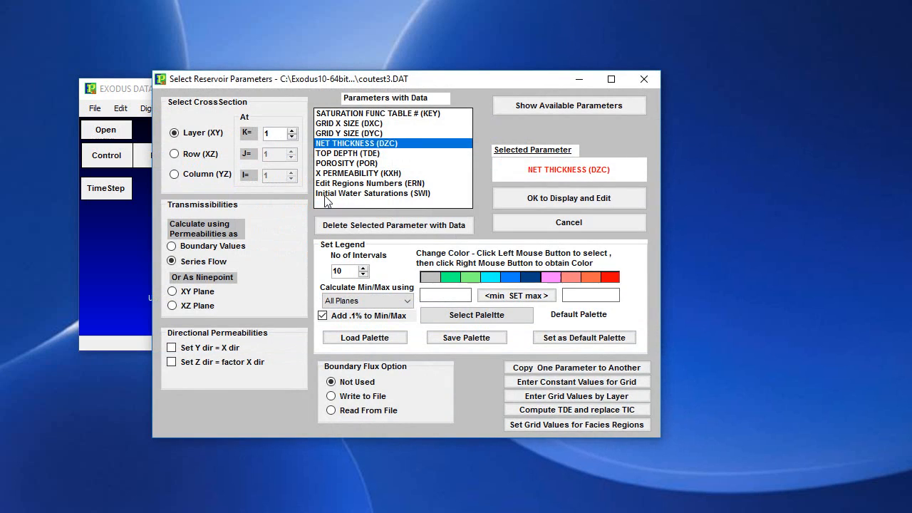
pyautogui.doubleClick(375, 147)
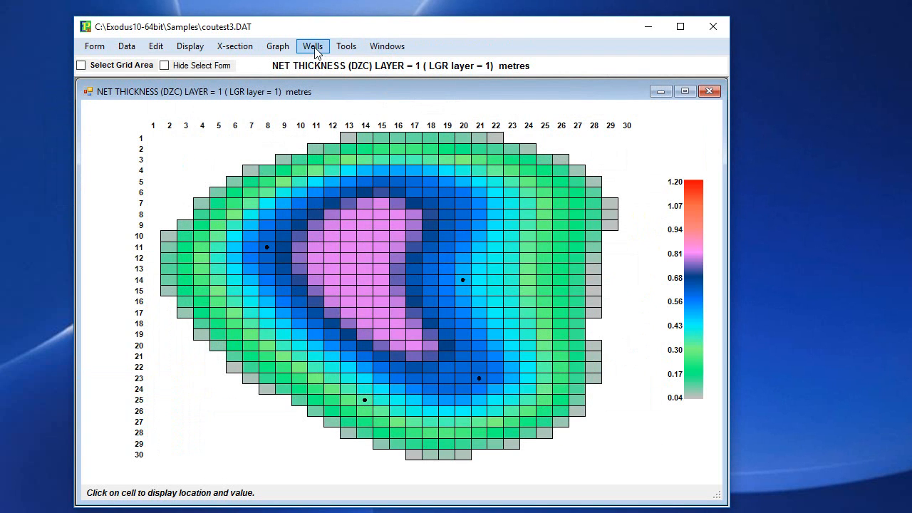
pyautogui.click(314, 47)
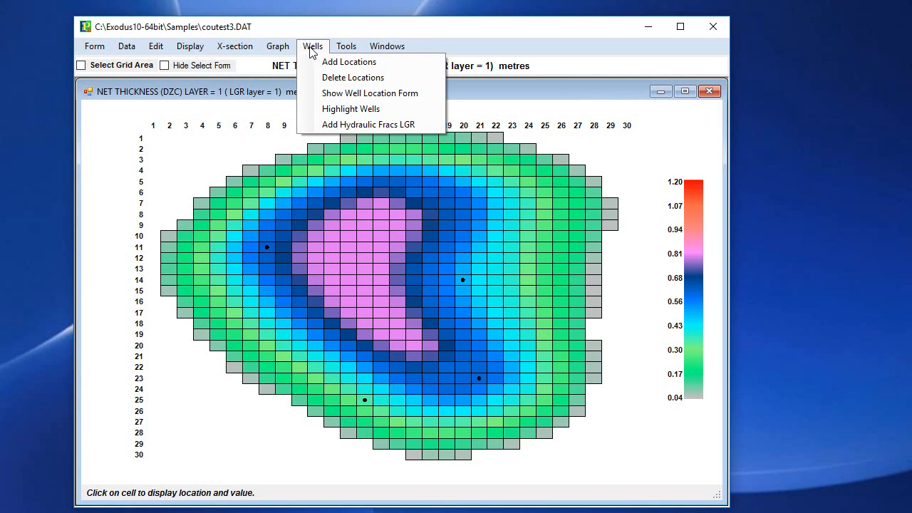
pyautogui.click(344, 94)
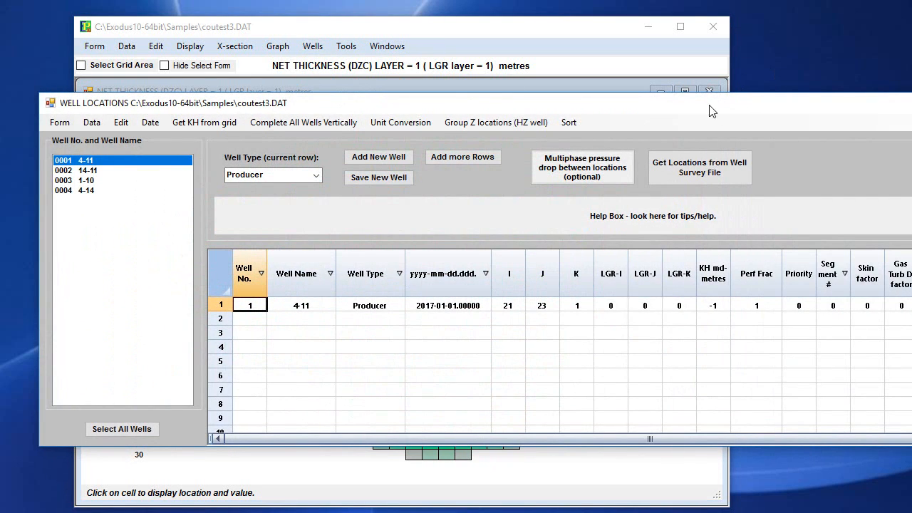
# Narrow the Well Locations window and reposition it so the well list and all table columns fit on screen.
pyautogui.moveTo(711, 110); pyautogui.dragTo(490, 136)
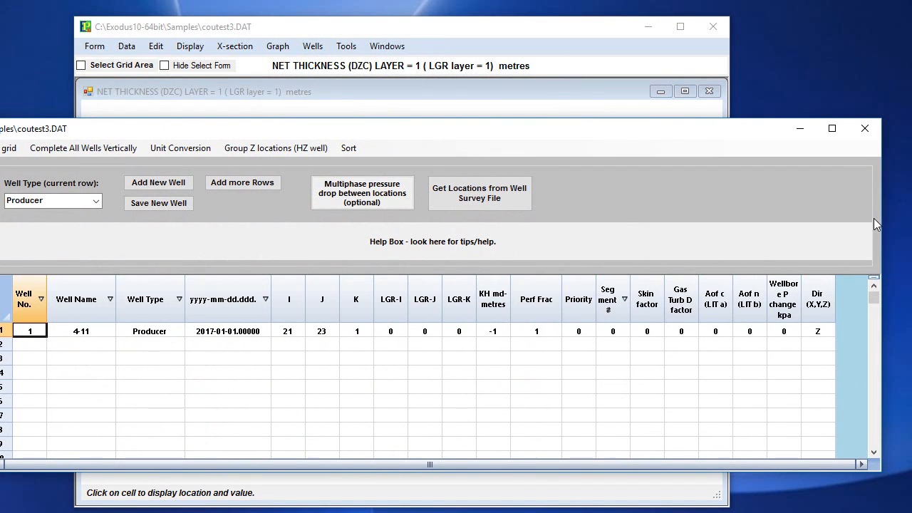
pyautogui.moveTo(882, 215); pyautogui.dragTo(653, 266)
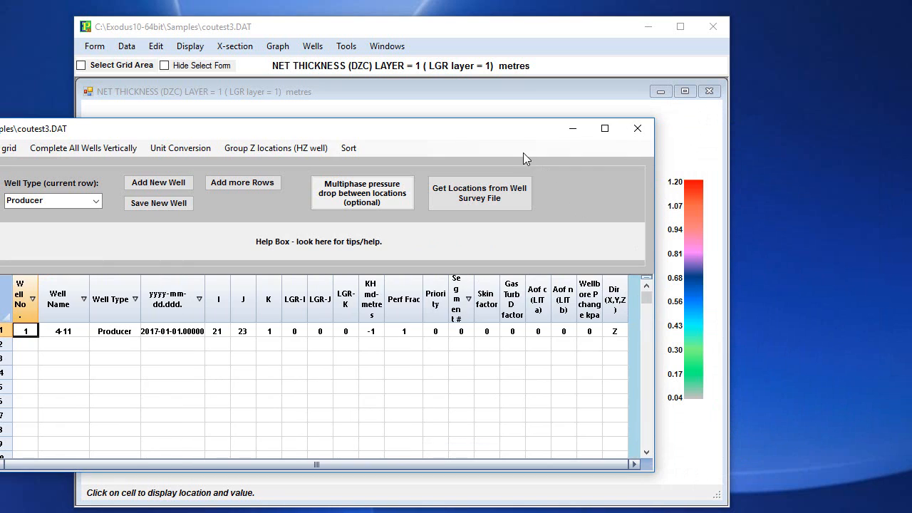
pyautogui.moveTo(509, 133); pyautogui.dragTo(701, 99)
pyautogui.moveTo(619, 130); pyautogui.dragTo(712, 97)
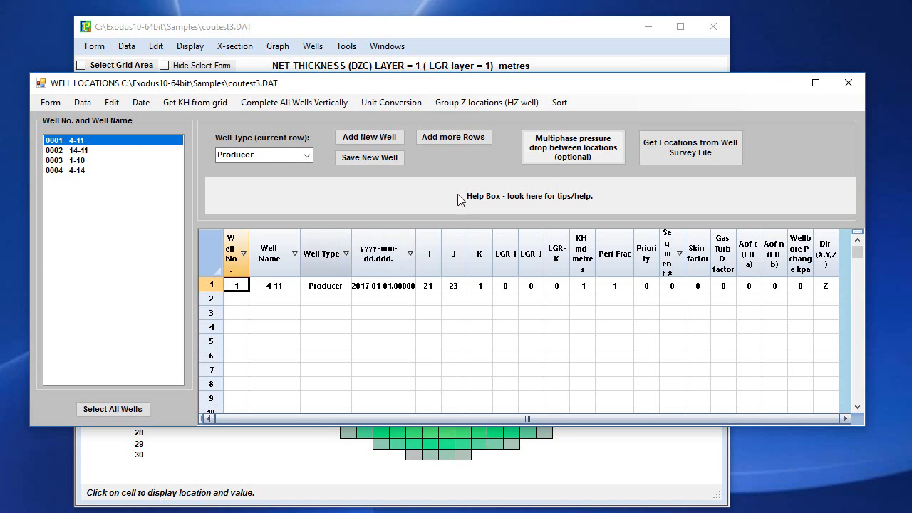
# Review wells 14-11, 1-10 and 4-14 individually, and list all four wells together in a widened locations table.
pyautogui.click(78, 151)
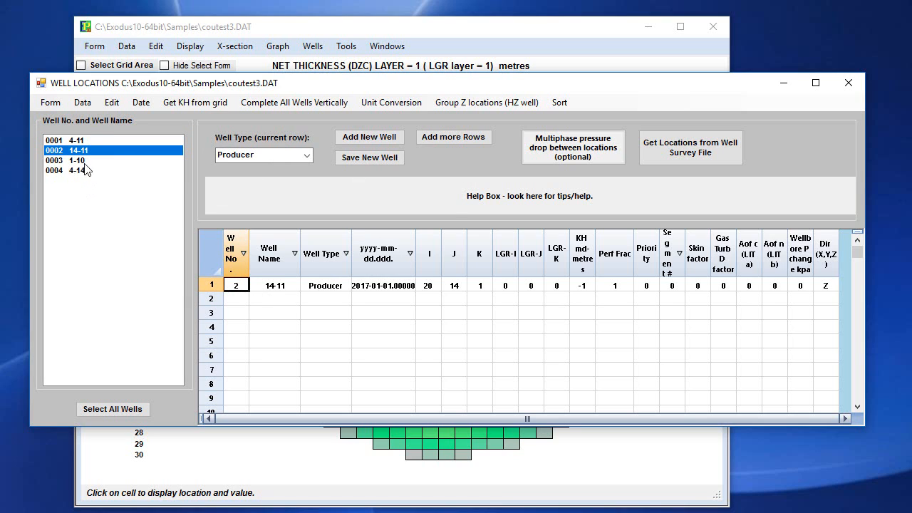
pyautogui.click(80, 161)
pyautogui.click(78, 171)
pyautogui.moveTo(76, 146); pyautogui.dragTo(74, 171)
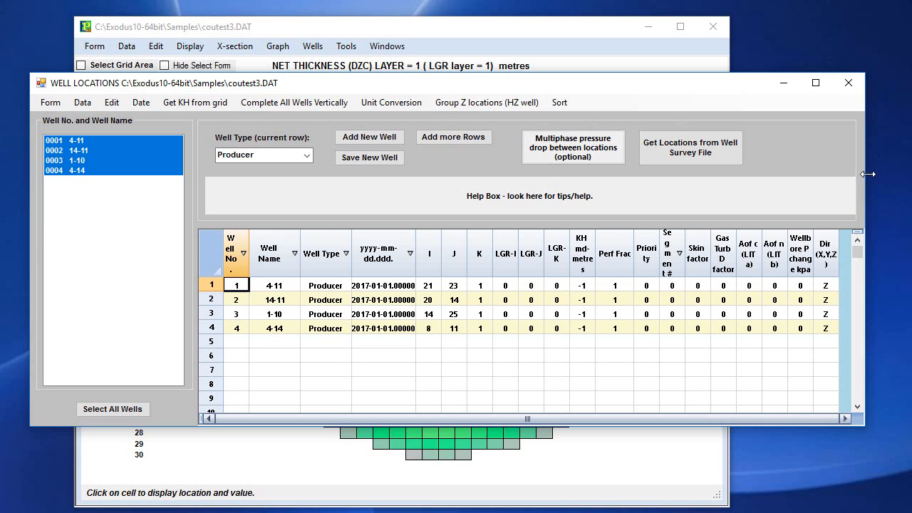
pyautogui.moveTo(868, 175); pyautogui.dragTo(910, 175)
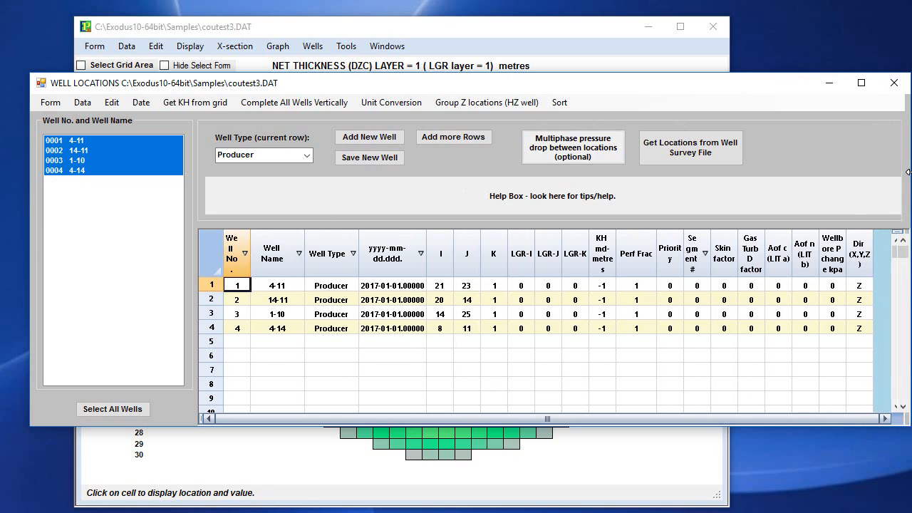
# Read the help text for the well name, well type and effective date fields of well 4-11.
pyautogui.click(277, 286)
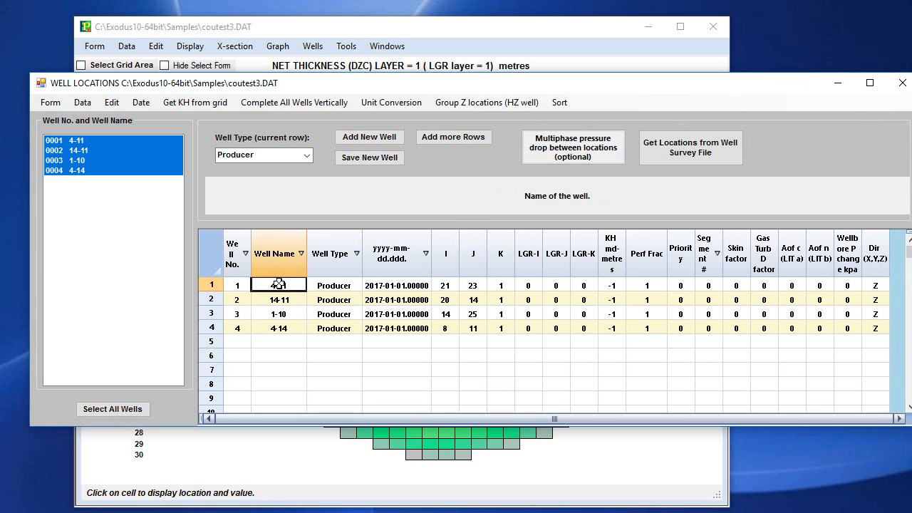
pyautogui.click(354, 285)
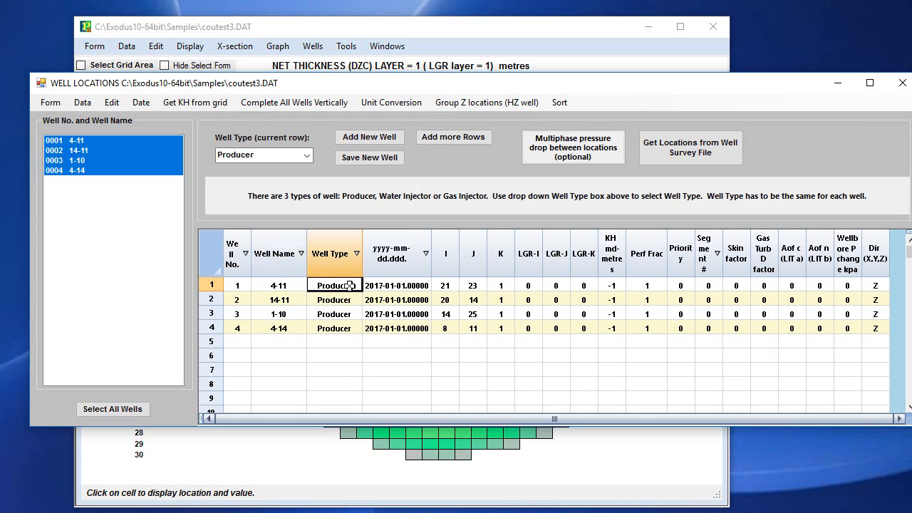
pyautogui.click(295, 286)
pyautogui.click(336, 285)
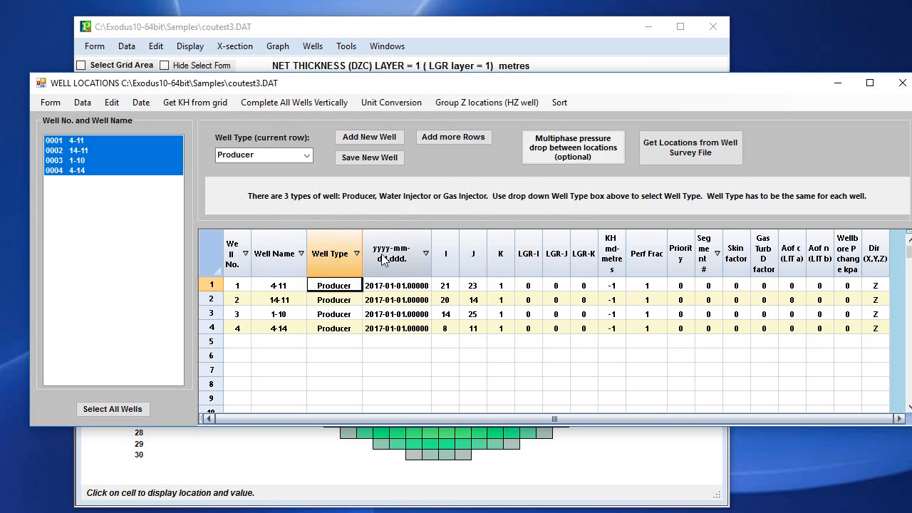
pyautogui.click(394, 285)
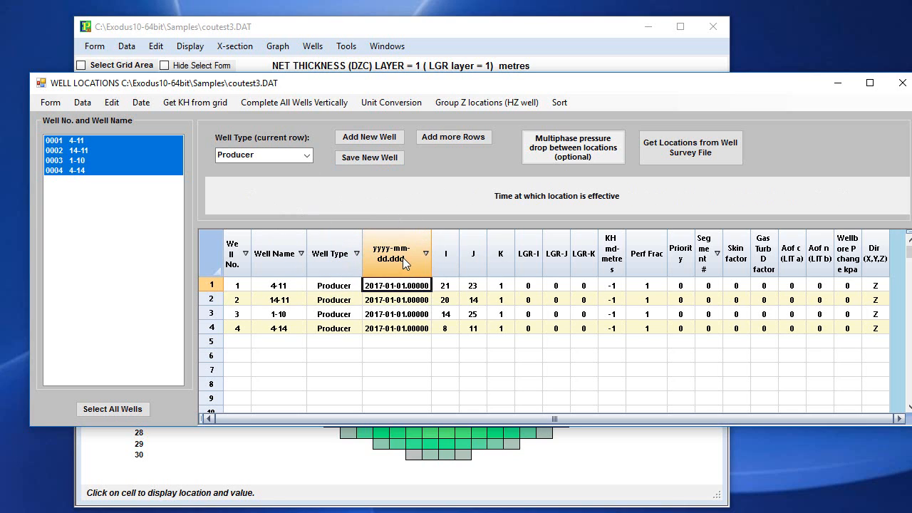
# Switch the wells' effective times from calendar dates to days and back to calendar dates.
pyautogui.click(141, 102)
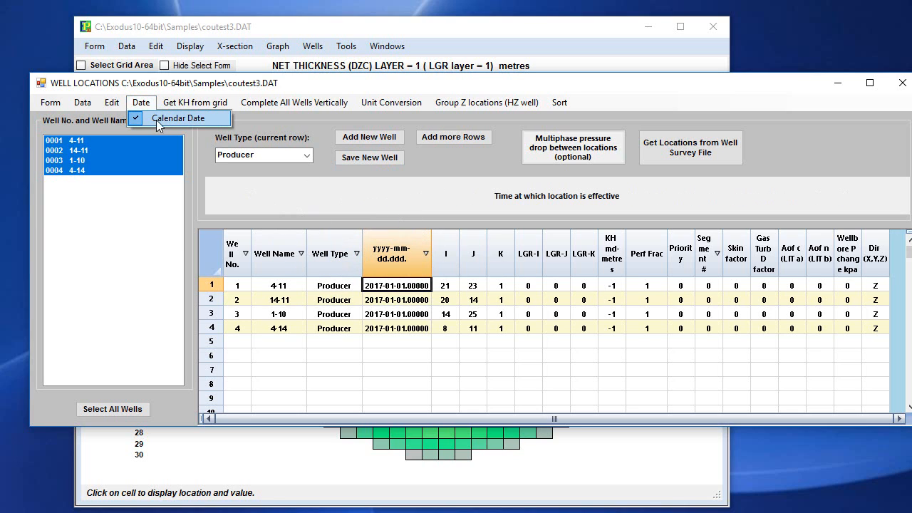
pyautogui.click(156, 120)
pyautogui.click(141, 102)
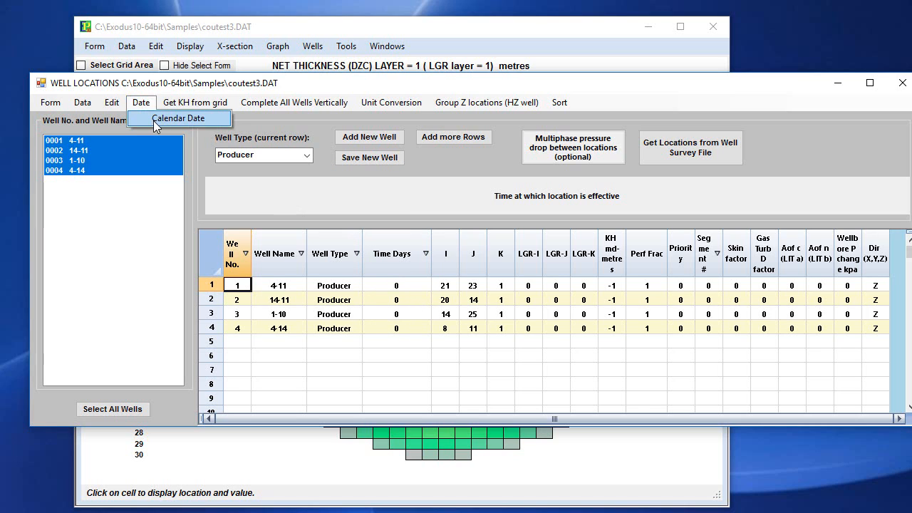
pyautogui.click(158, 119)
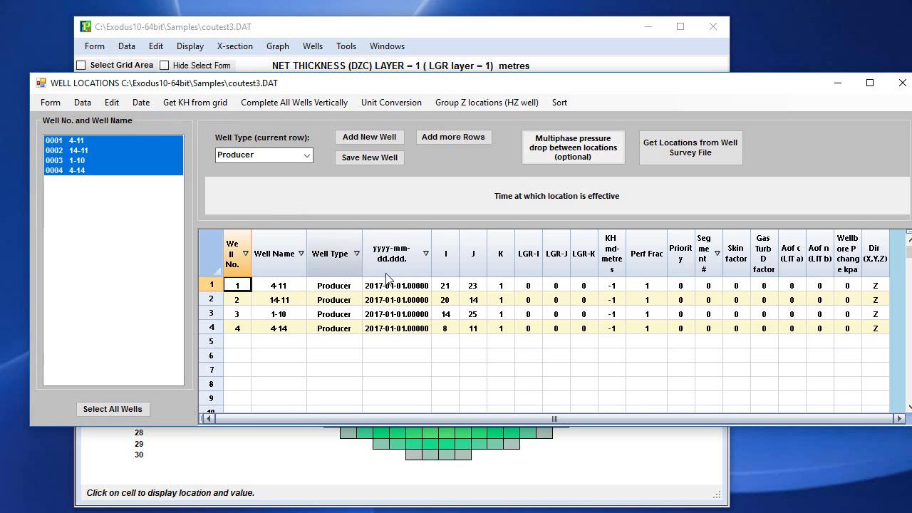
# Read the help text for the I, J and K location fields of well 4-11.
pyautogui.click(449, 285)
pyautogui.click(467, 287)
pyautogui.click(500, 285)
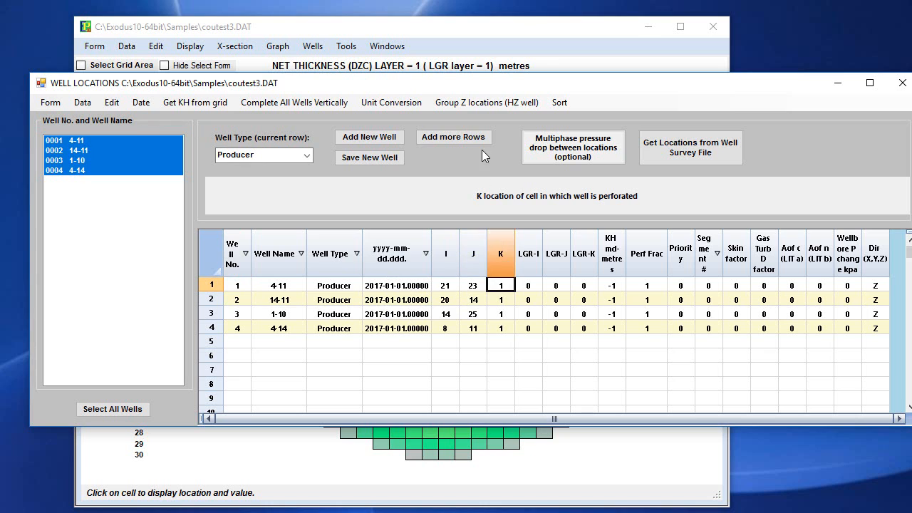
# Uncover the NET THICKNESS map by lowering the Well Locations window, and check the grid cell of well 4-11.
pyautogui.moveTo(498, 90); pyautogui.dragTo(503, 323)
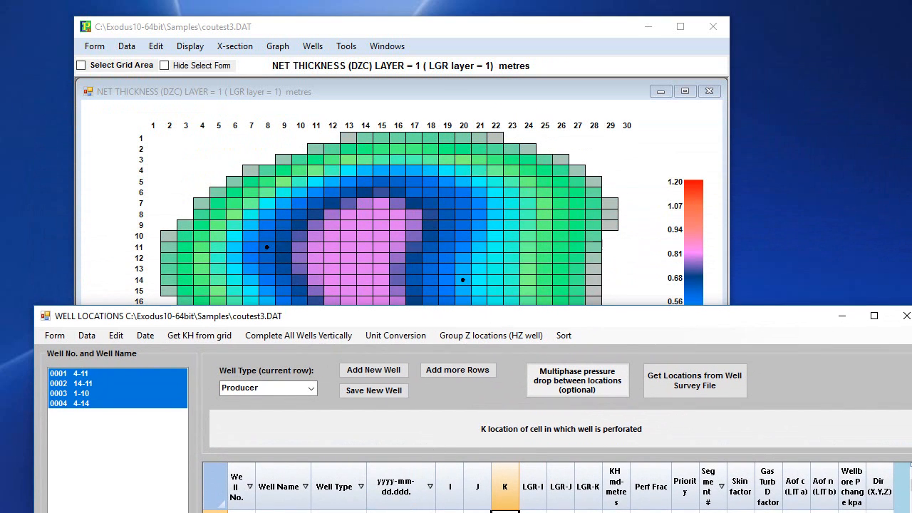
pyautogui.moveTo(504, 316); pyautogui.dragTo(495, 406)
pyautogui.click(480, 379)
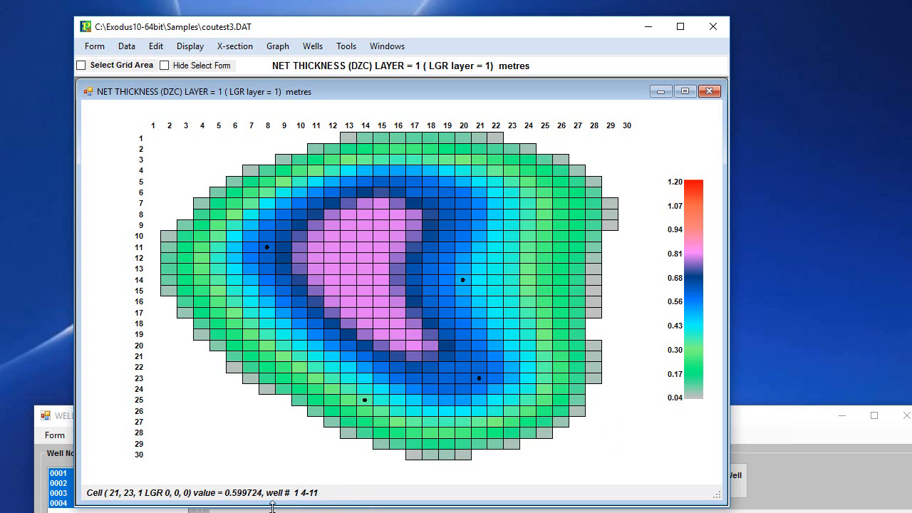
# Bring the Well Locations window back up and read the help text for well 4-11's LGR-I, LGR-J and LGR-K fields.
pyautogui.moveTo(783, 416); pyautogui.dragTo(779, 115)
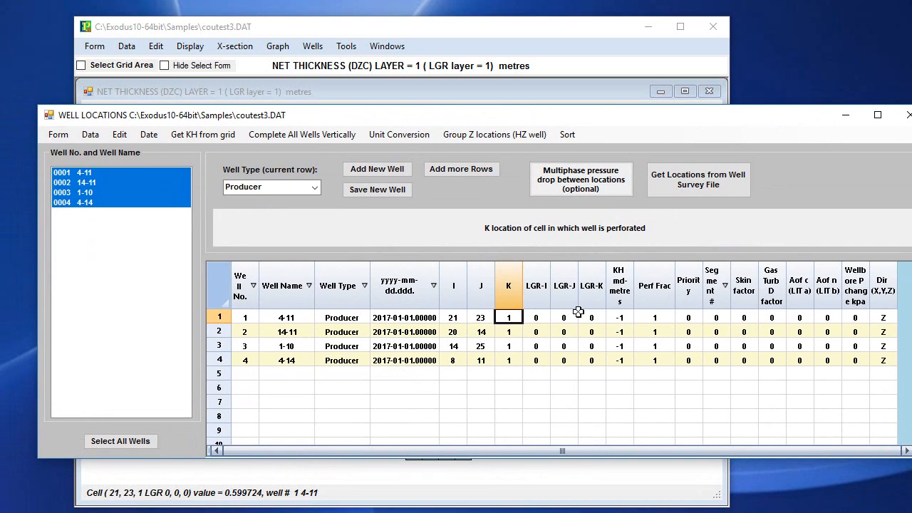
pyautogui.click(536, 317)
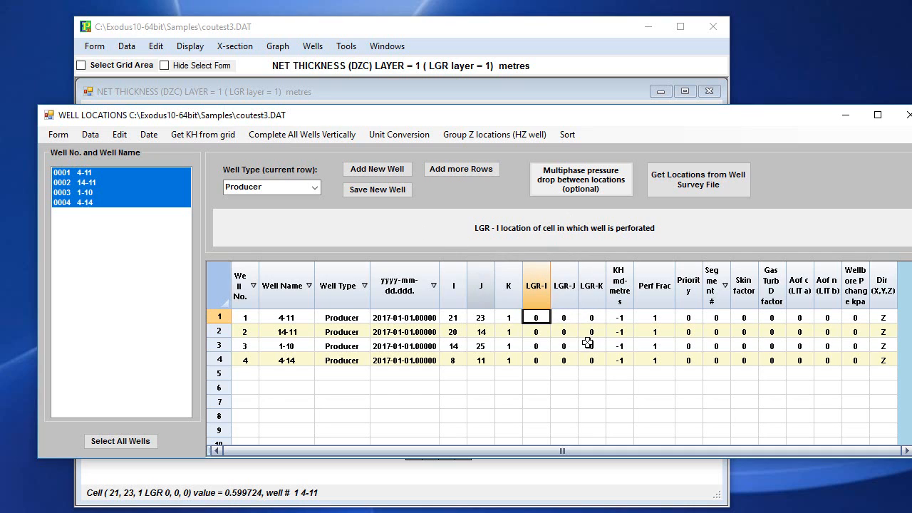
pyautogui.click(564, 317)
pyautogui.click(594, 317)
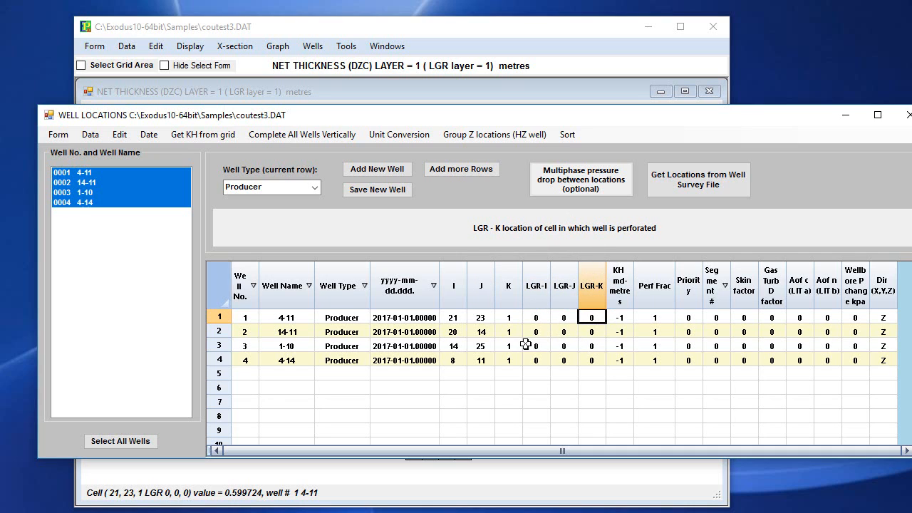
# Read the help text for the KH and well direction fields of well 4-11.
pyautogui.click(620, 318)
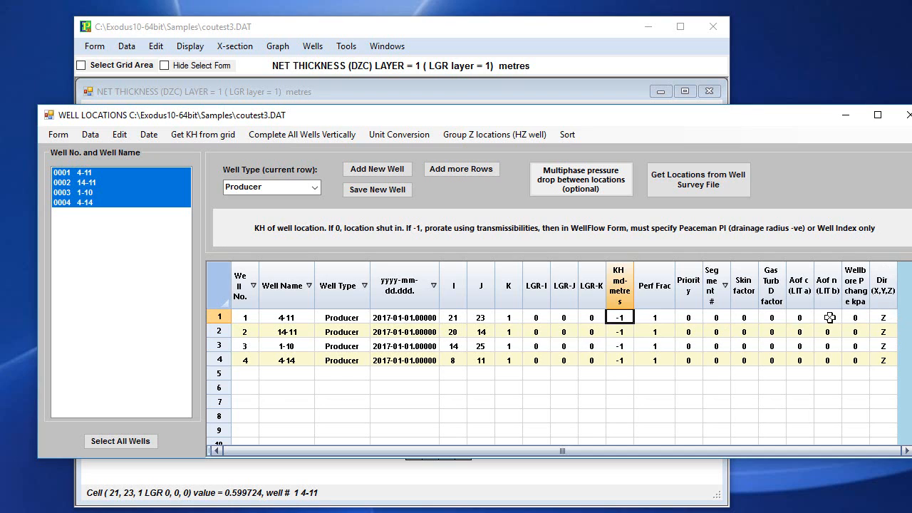
pyautogui.click(890, 318)
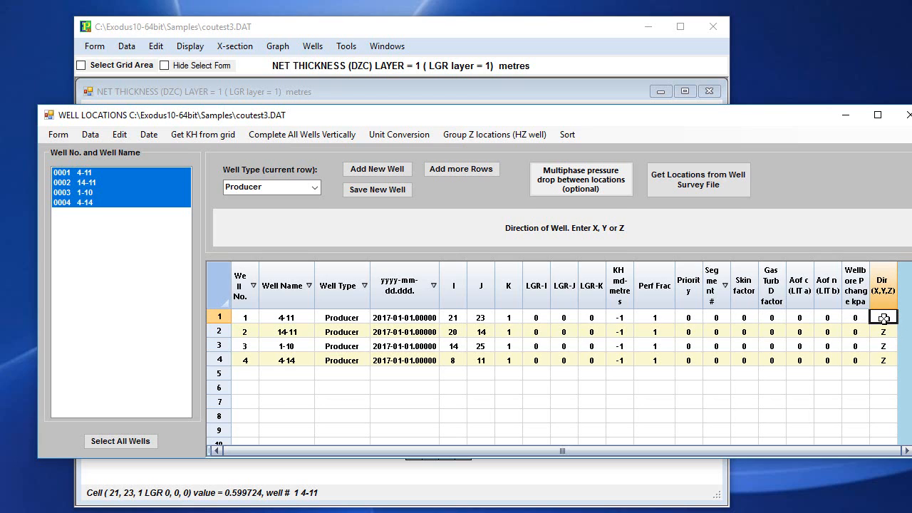
pyautogui.click(619, 317)
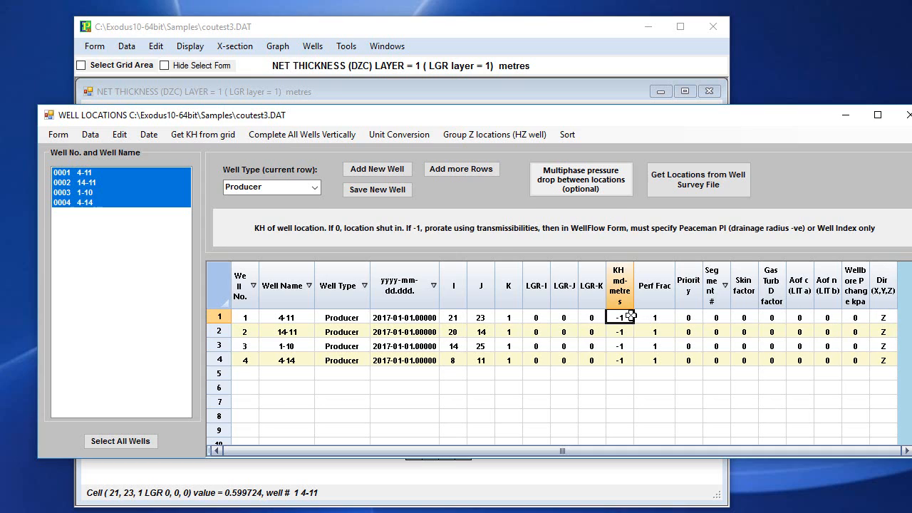
pyautogui.click(887, 318)
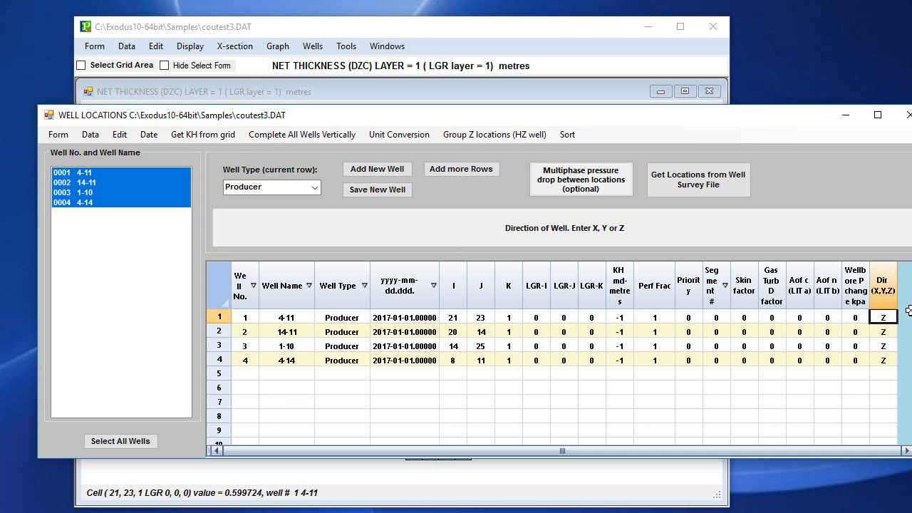
# Try to get the wells' KH values from the grid.
pyautogui.click(622, 318)
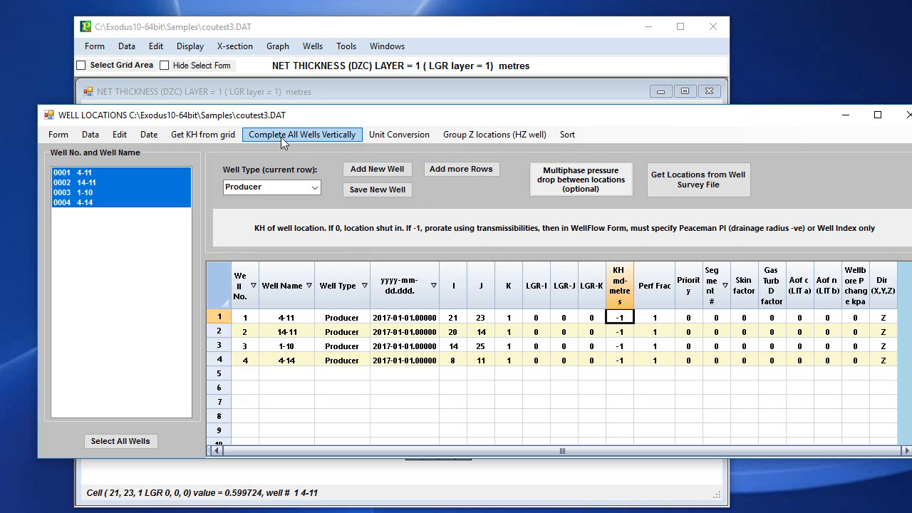
pyautogui.click(201, 137)
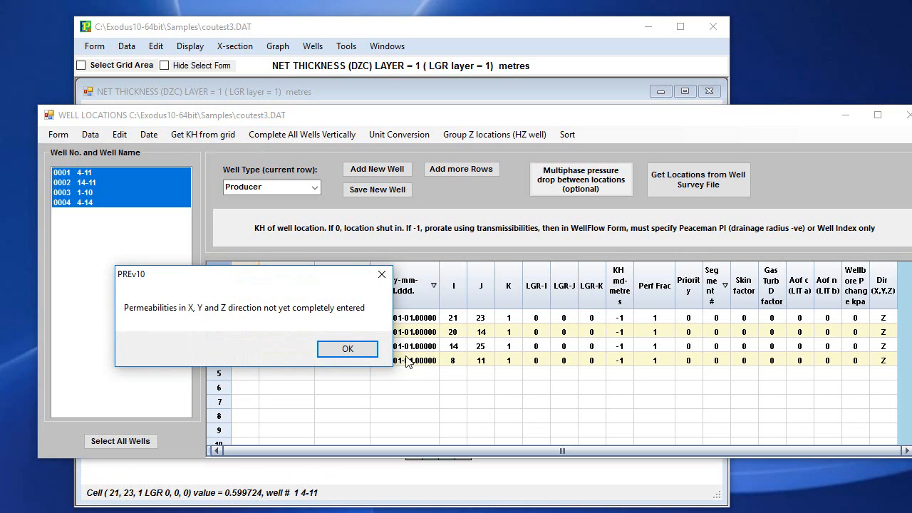
pyautogui.click(348, 349)
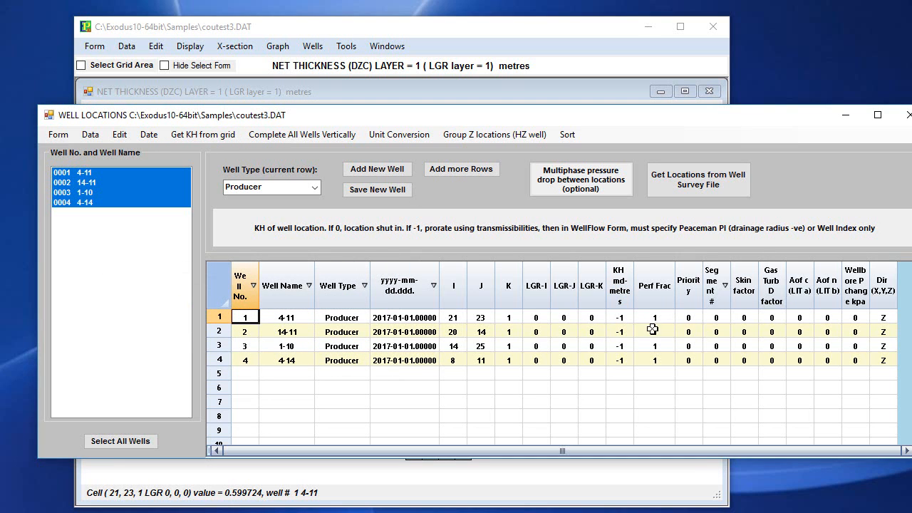
# Fit the Well Locations window on screen and read the help for well 4-11's KH, perforation fraction and segment number fields.
pyautogui.moveTo(346, 120); pyautogui.dragTo(324, 75)
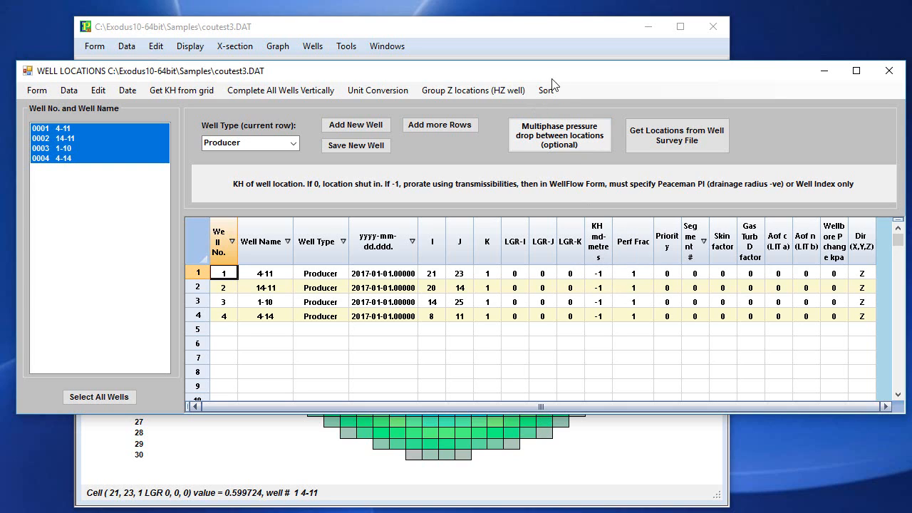
pyautogui.click(600, 273)
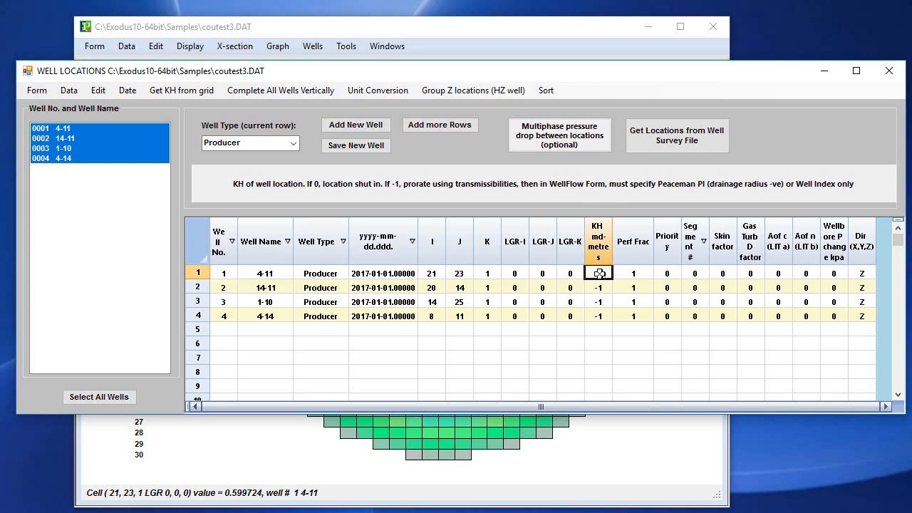
pyautogui.click(632, 272)
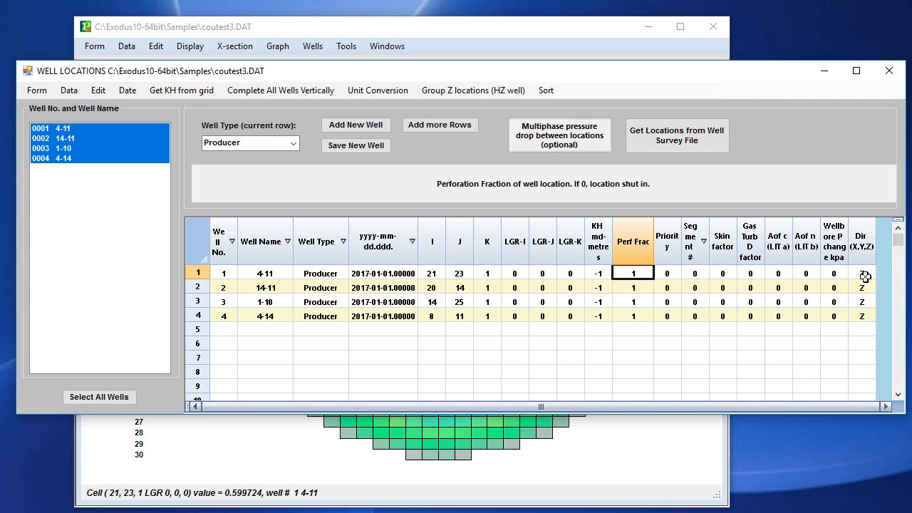
pyautogui.click(699, 272)
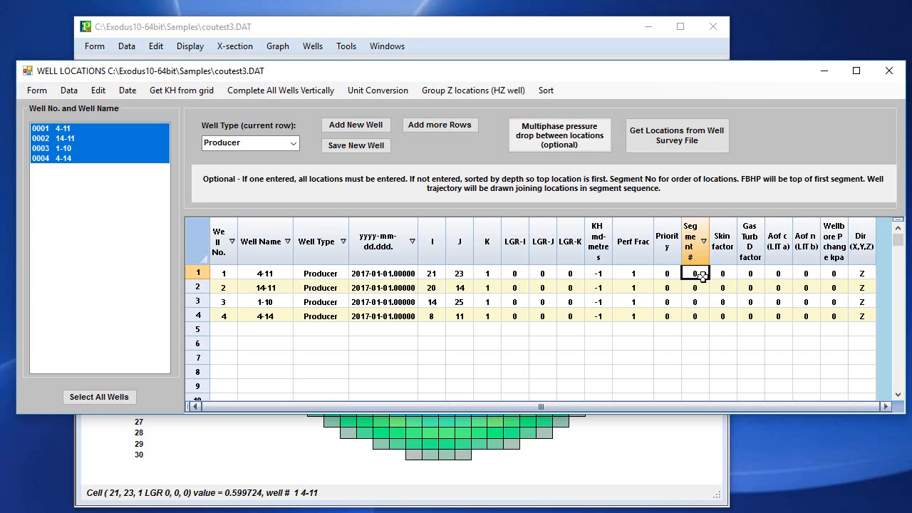
# Read the help text for well 4-11's Aof c, Aof n and skin factor fields, and revisit the segment number field.
pyautogui.click(776, 275)
pyautogui.click(803, 270)
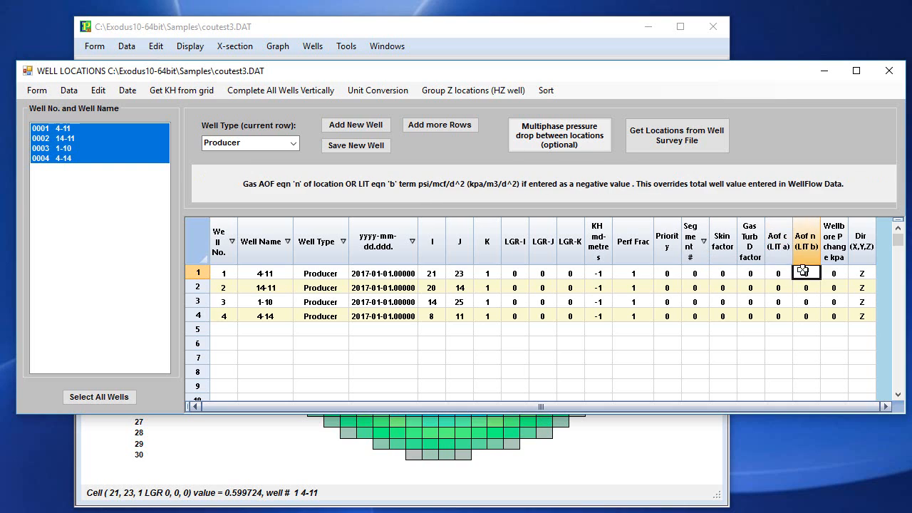
pyautogui.click(726, 273)
pyautogui.click(699, 273)
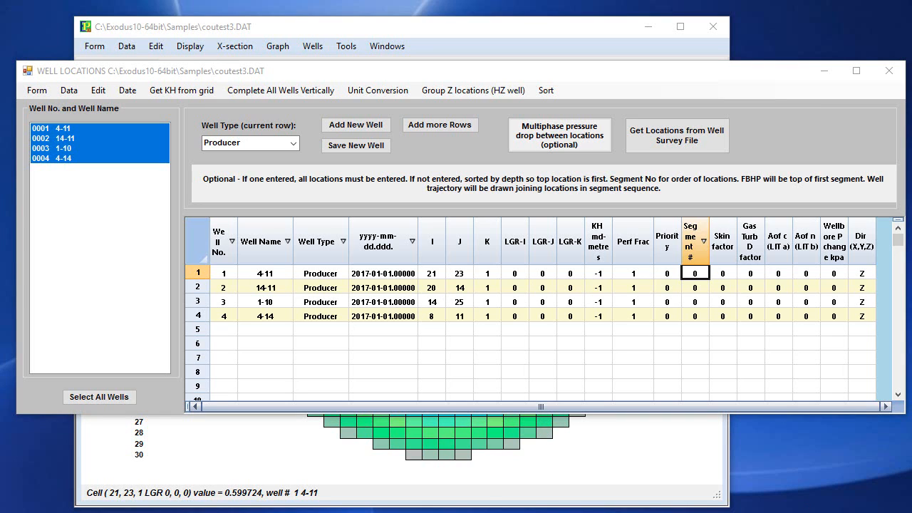
# List only well 4-11, fill its row down into the second row, and set the copy's K location to 2.
pyautogui.click(73, 131)
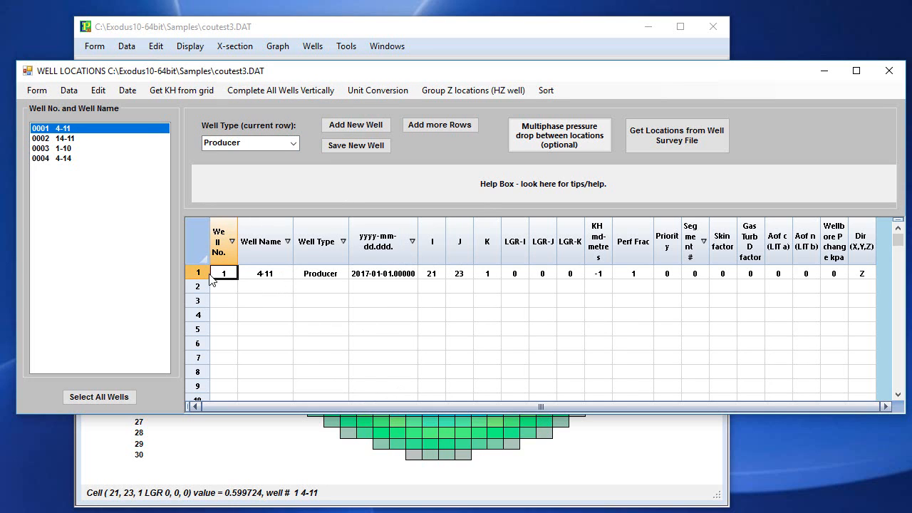
pyautogui.moveTo(203, 272); pyautogui.dragTo(203, 287)
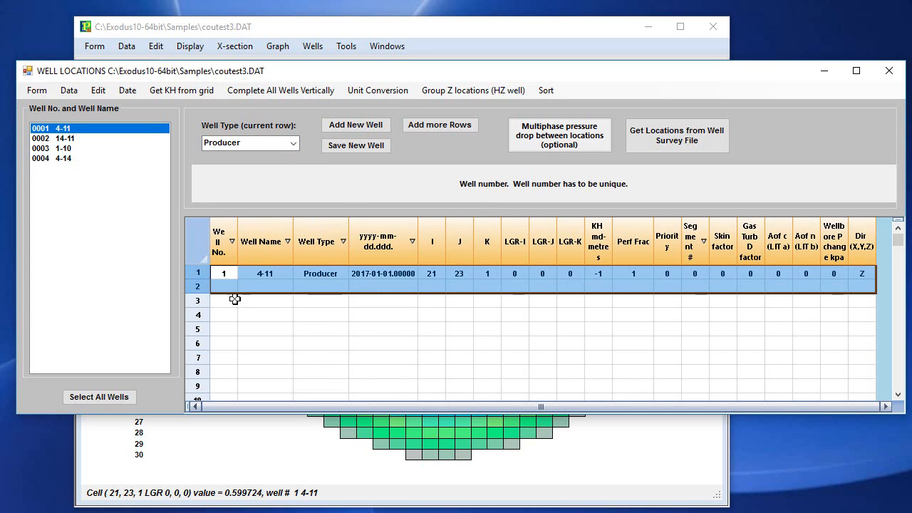
pyautogui.click(99, 90)
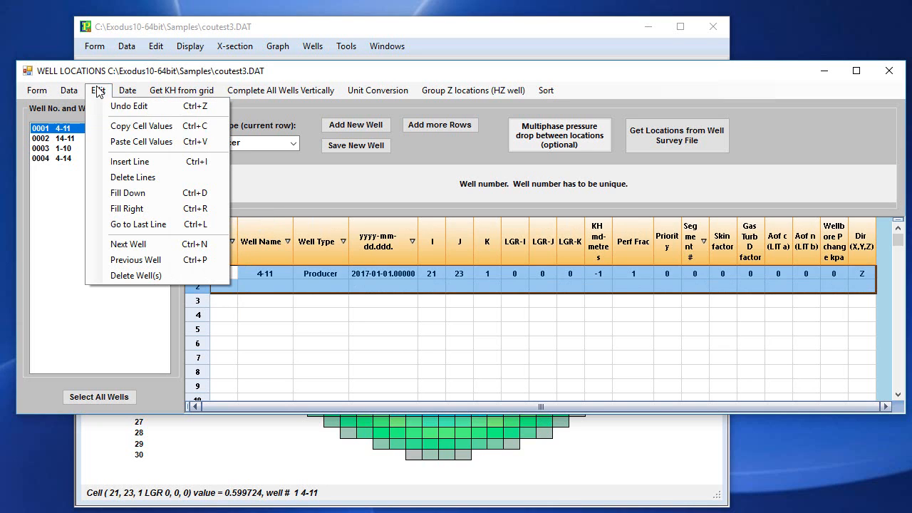
pyautogui.click(157, 194)
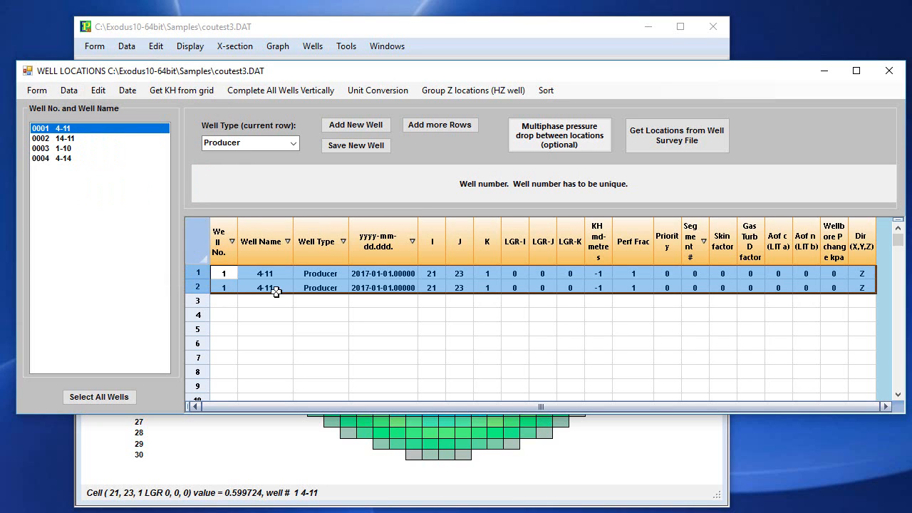
pyautogui.click(489, 288)
pyautogui.write('2')
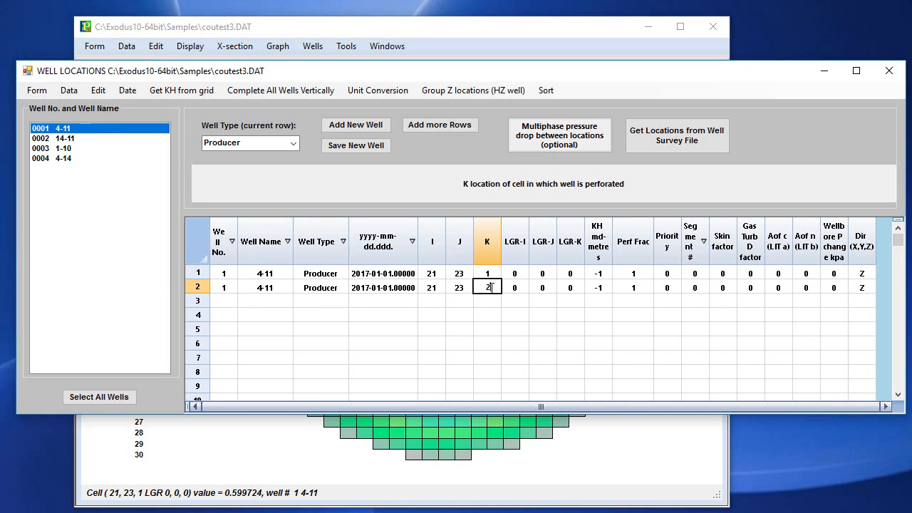
pyautogui.press('Return')
# Complete all wells vertically in every layer using their current I,J locations.
pyautogui.click(317, 275)
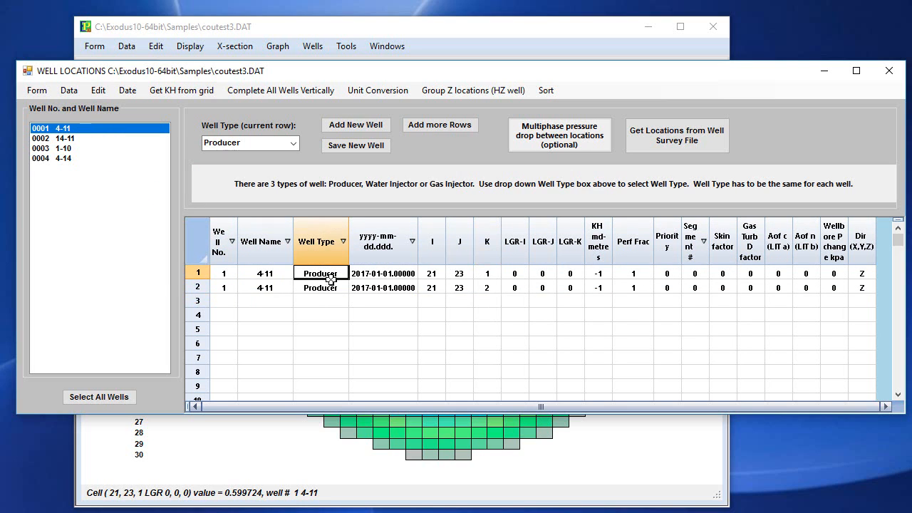
pyautogui.click(486, 288)
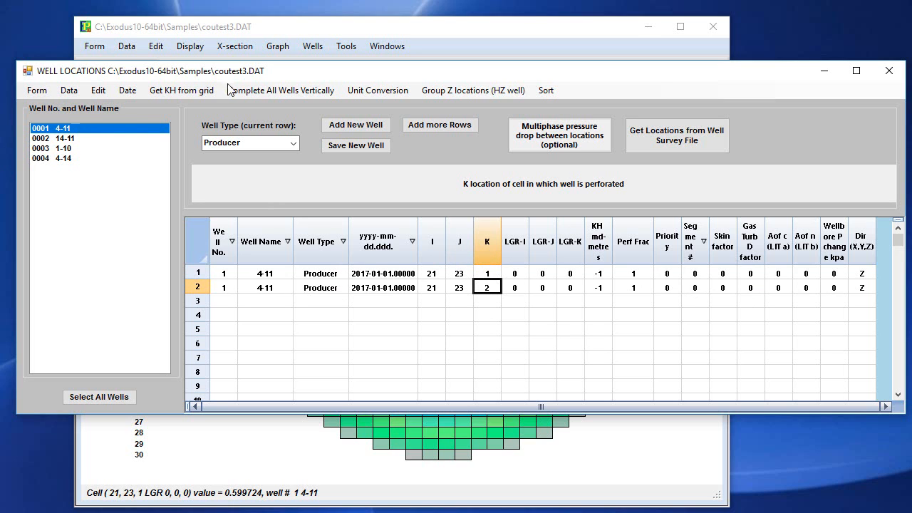
pyautogui.click(290, 91)
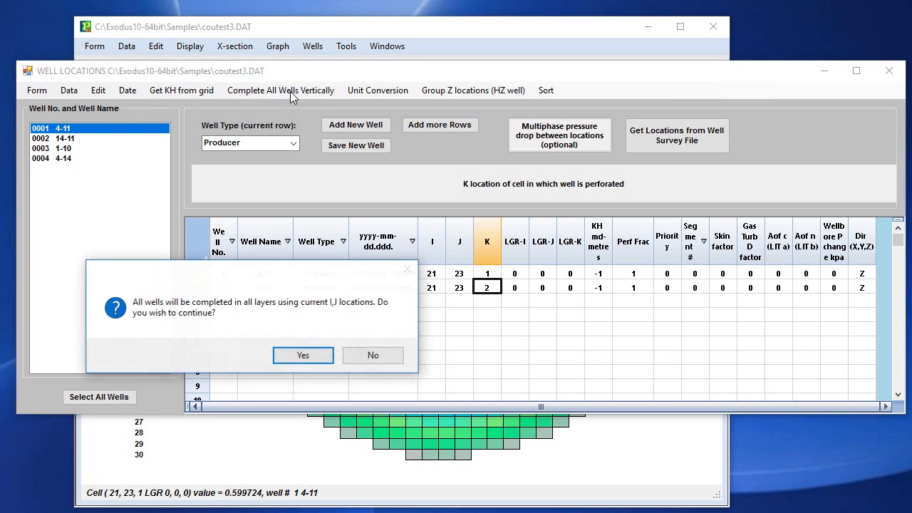
pyautogui.click(300, 355)
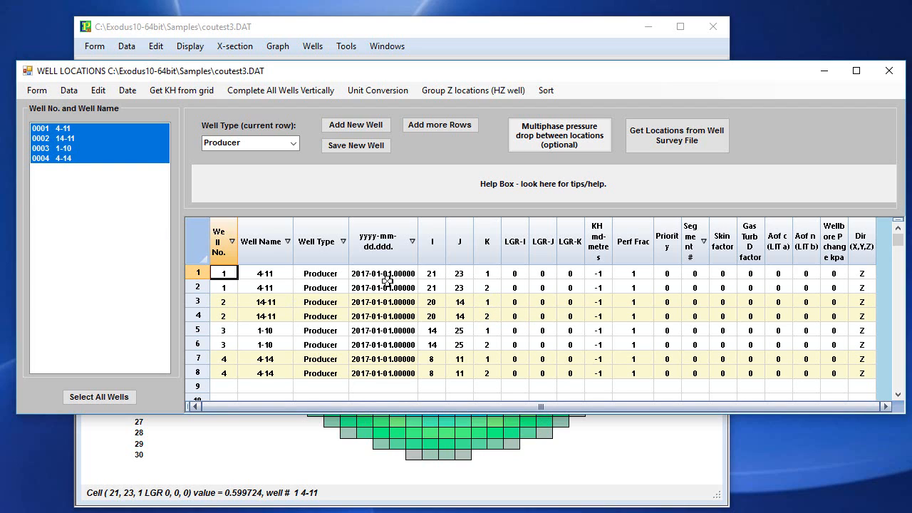
# Switch the location times from calendar dates to days and set both of well 14-11's locations to 365 days.
pyautogui.click(127, 90)
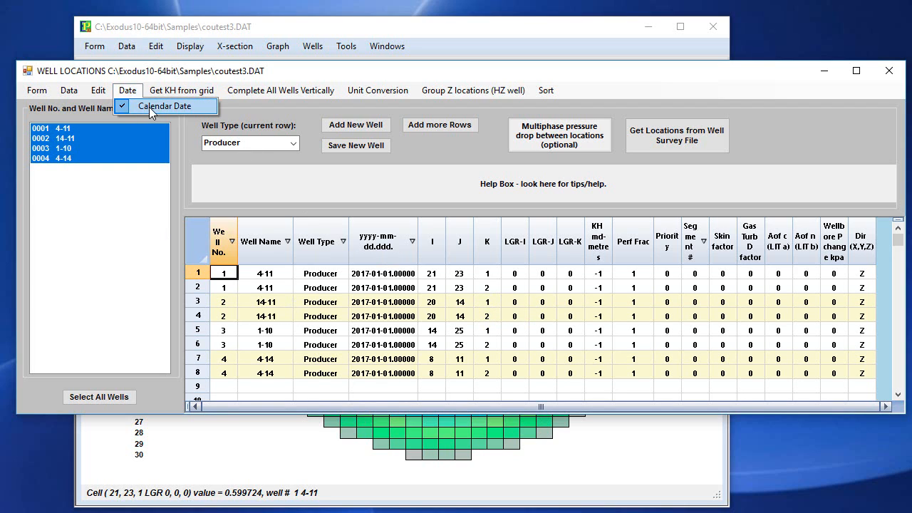
pyautogui.click(153, 107)
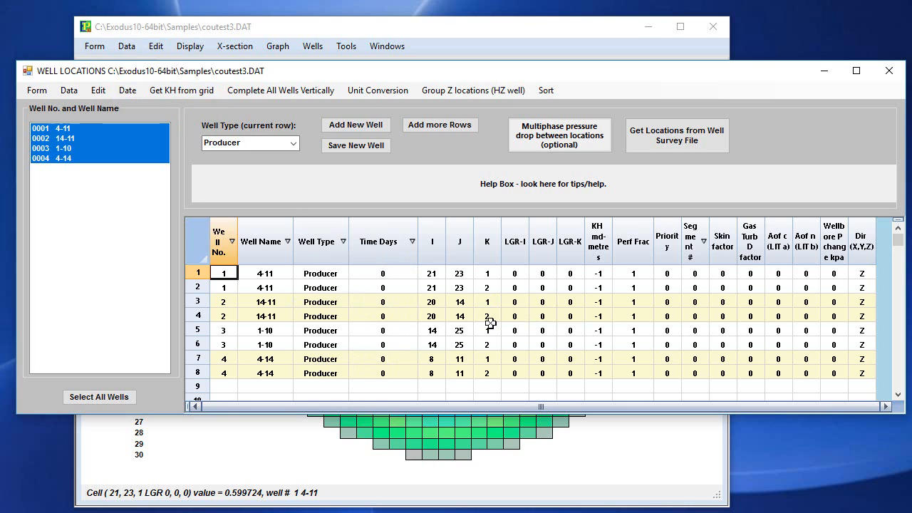
pyautogui.click(394, 301)
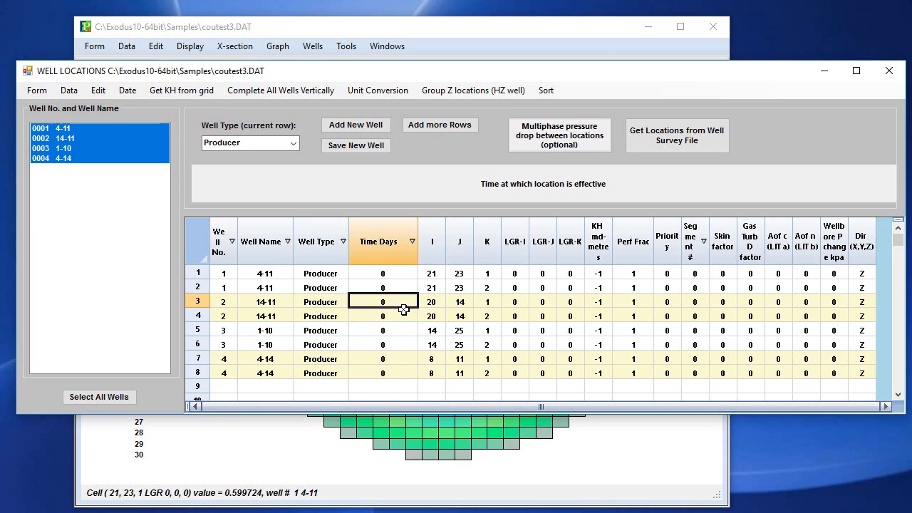
pyautogui.write('365')
pyautogui.click(401, 317)
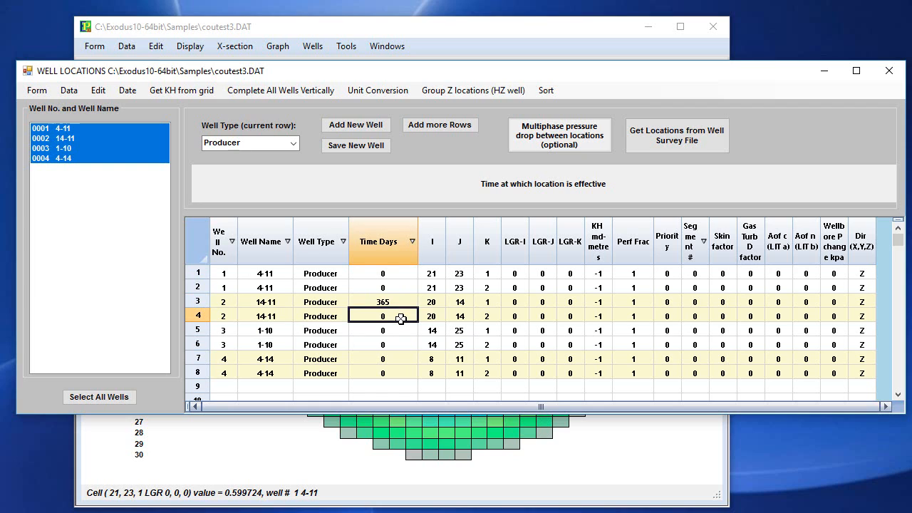
pyautogui.write('365')
# Set the effective time of both of well 1-10's locations to 730 days.
pyautogui.click(397, 332)
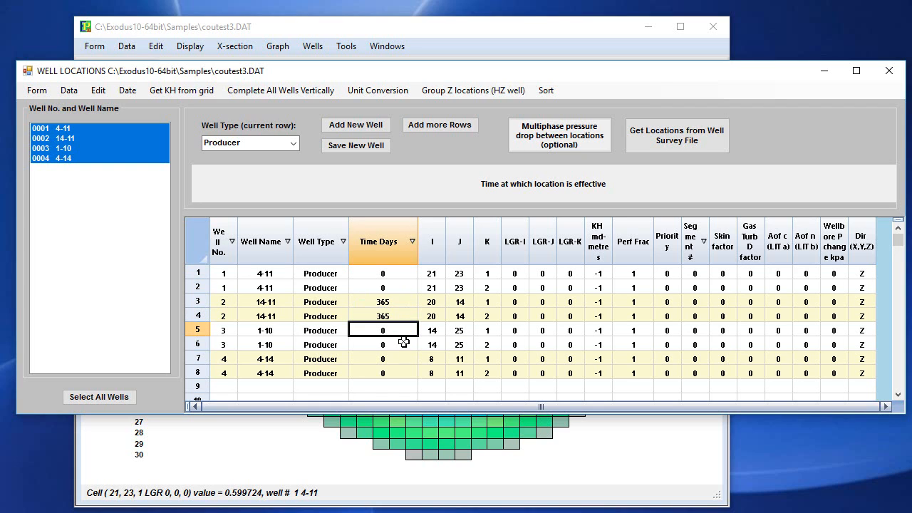
pyautogui.write('730')
pyautogui.click(400, 344)
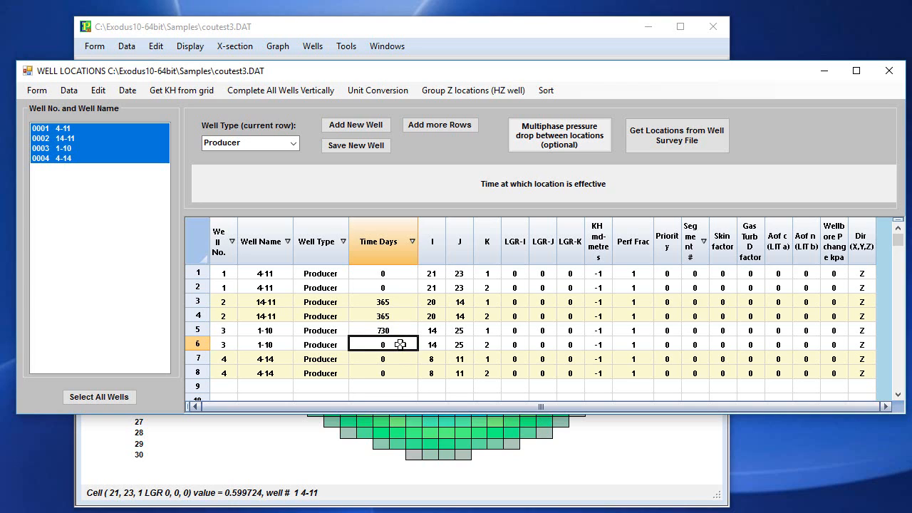
pyautogui.write('730')
# Sort the locations by time and back by well number, and review the well types available for well 4-11.
pyautogui.click(417, 243)
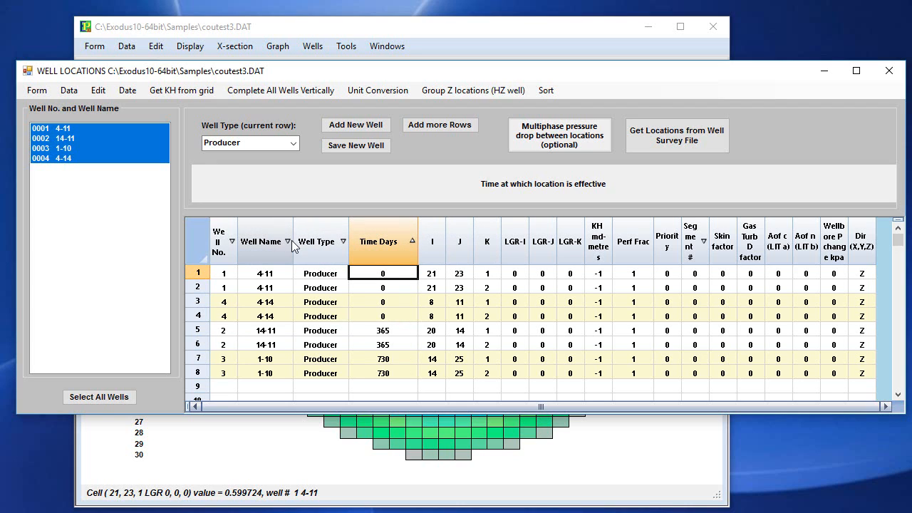
pyautogui.click(235, 244)
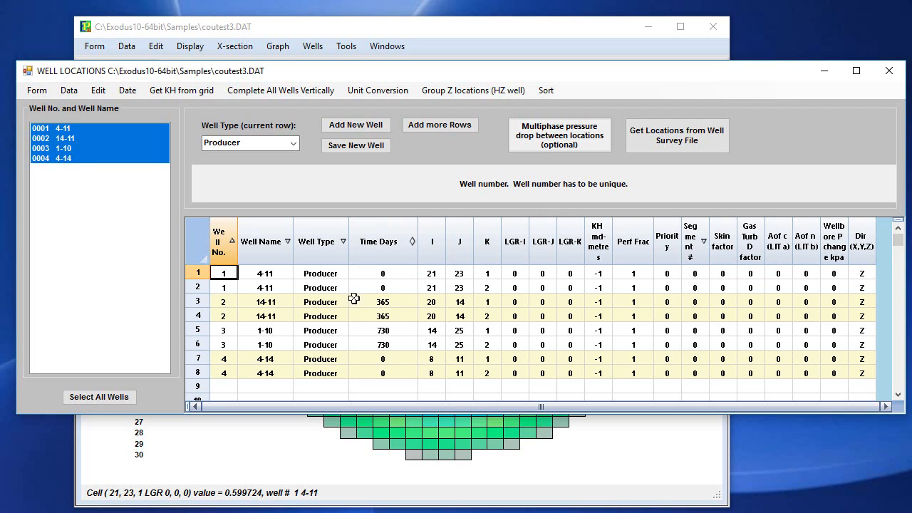
pyautogui.click(319, 275)
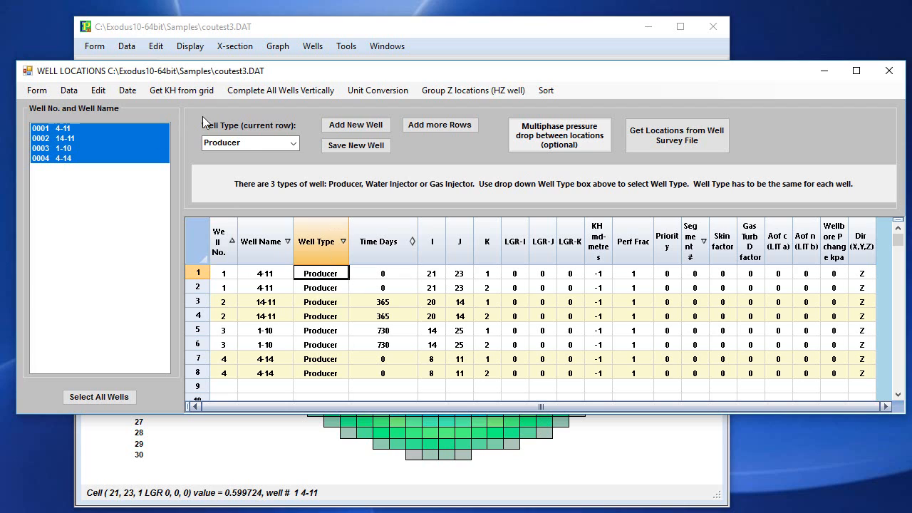
pyautogui.click(250, 143)
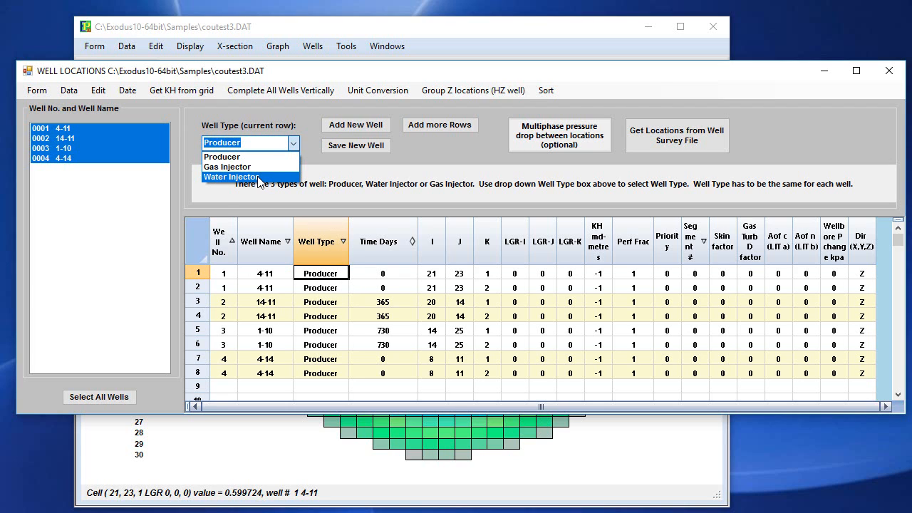
pyautogui.click(335, 386)
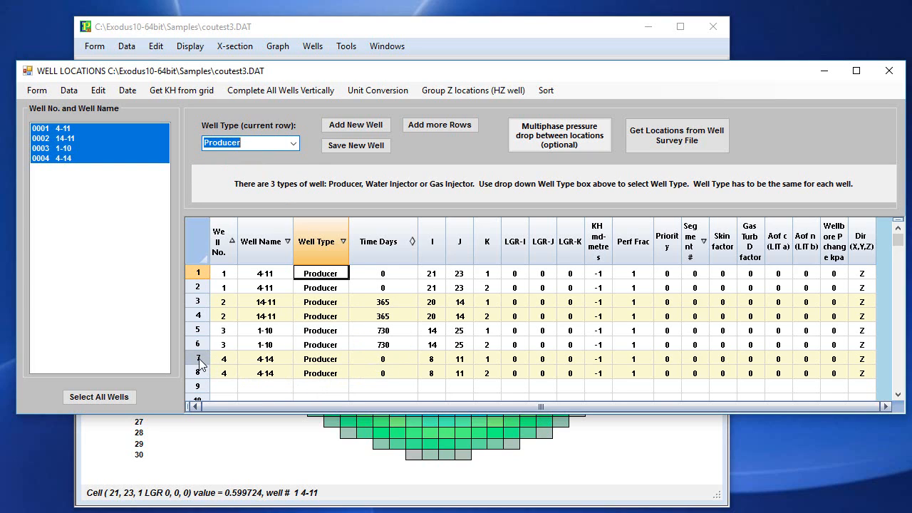
# Copy well 4-14's two rows into rows 9 and 10, and set the time of both copies to 1095 days.
pyautogui.moveTo(201, 362); pyautogui.dragTo(200, 378)
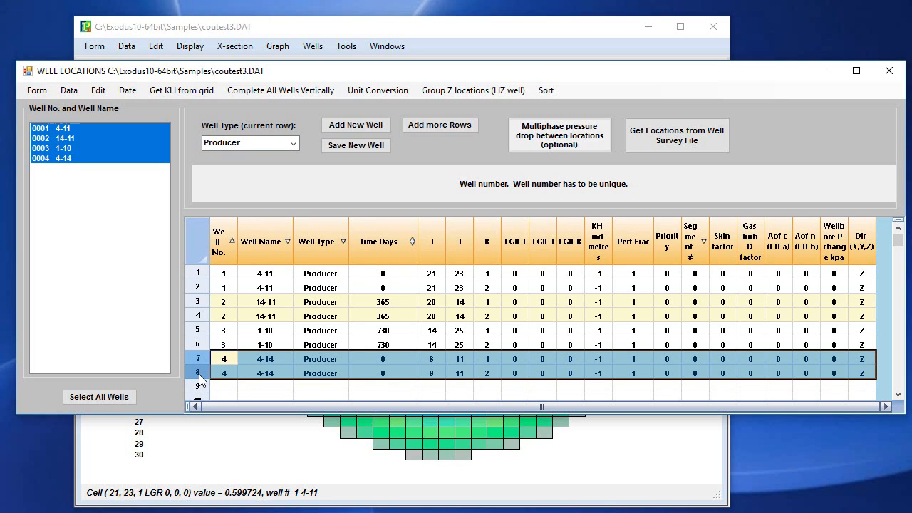
pyautogui.click(198, 386)
pyautogui.write('4\t4-14\tProducer\t0\t8\t11\t1\t0\t0\t0\t-1\t1\t0\t0\t0\t0\t0\t0\t0\tZ 4\t4-14\tProducer\t0\t8\t11\t2\t0\t0\t0\t-1\t1\t0\t0\t0\t0\t0\t0\t0\tZ')
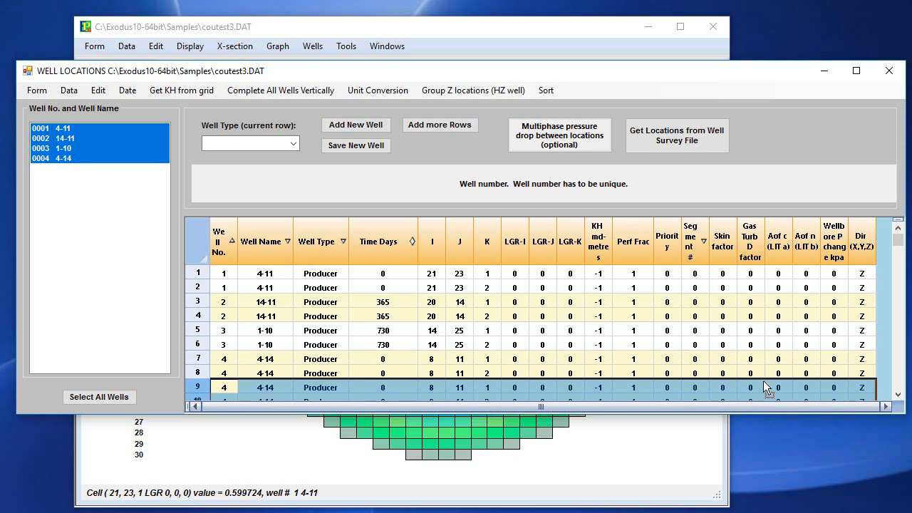
pyautogui.click(899, 394)
pyautogui.click(898, 394)
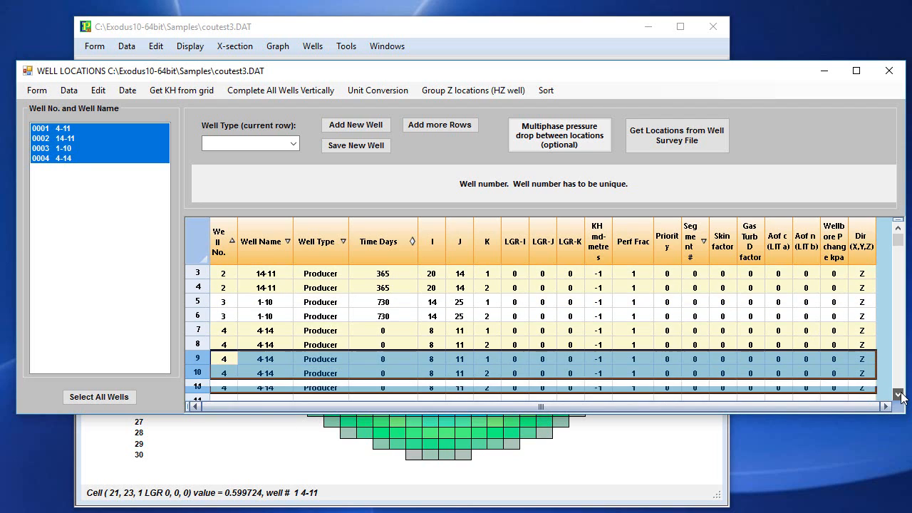
pyautogui.click(404, 360)
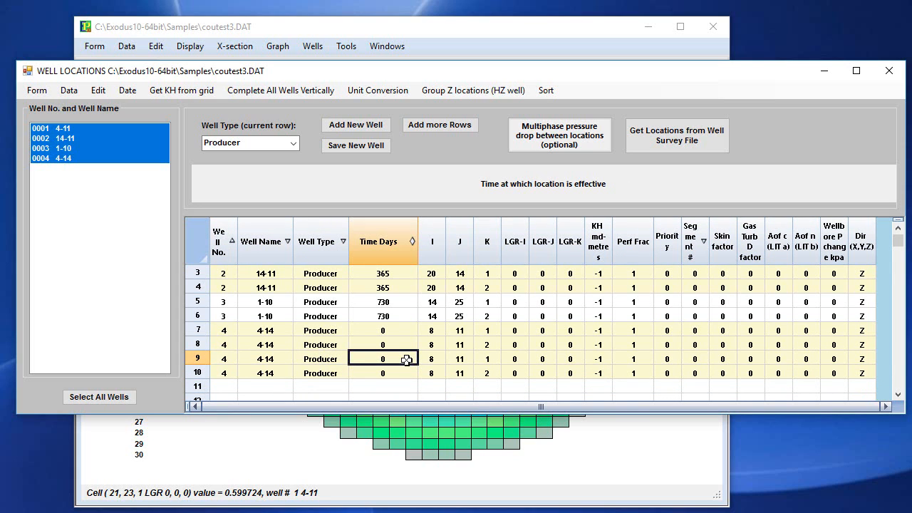
pyautogui.write('1095')
pyautogui.click(413, 376)
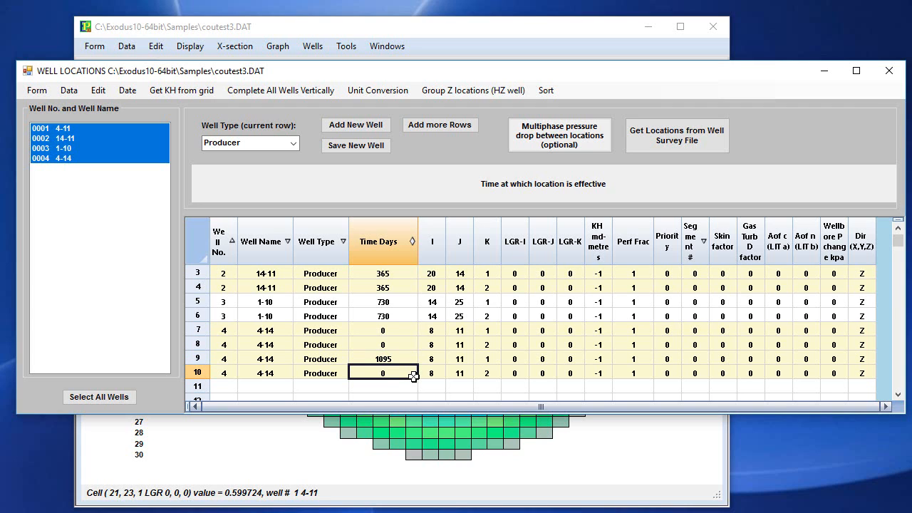
pyautogui.write('1095')
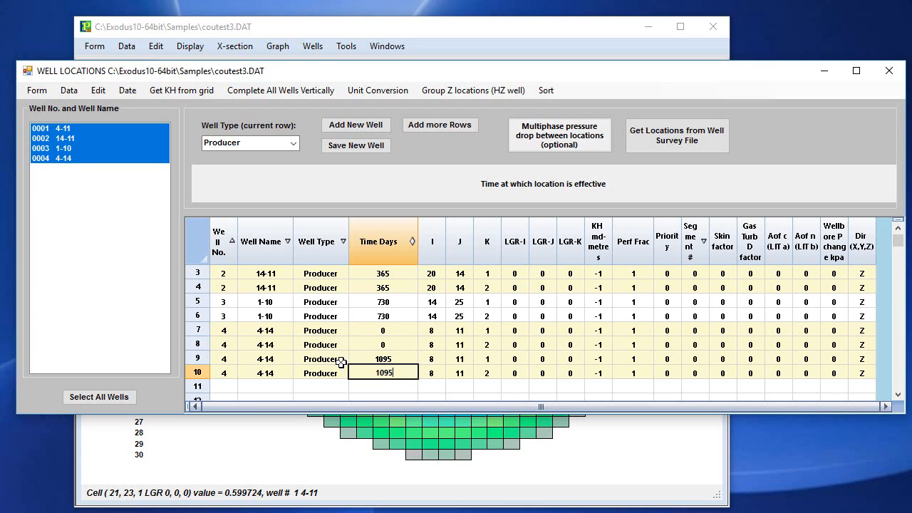
# Change the well type of the two 1095-day rows of well 4-14 to Water Injector.
pyautogui.click(324, 359)
pyautogui.click(293, 143)
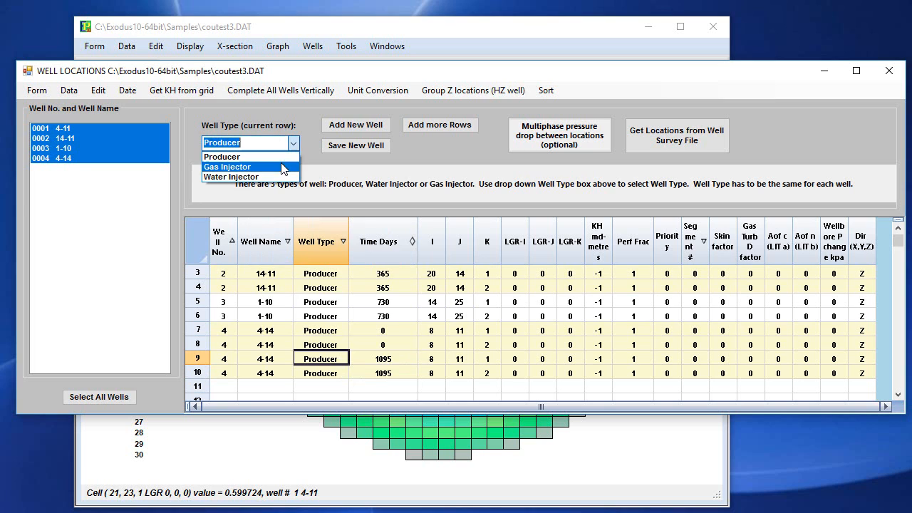
pyautogui.click(284, 177)
pyautogui.click(342, 373)
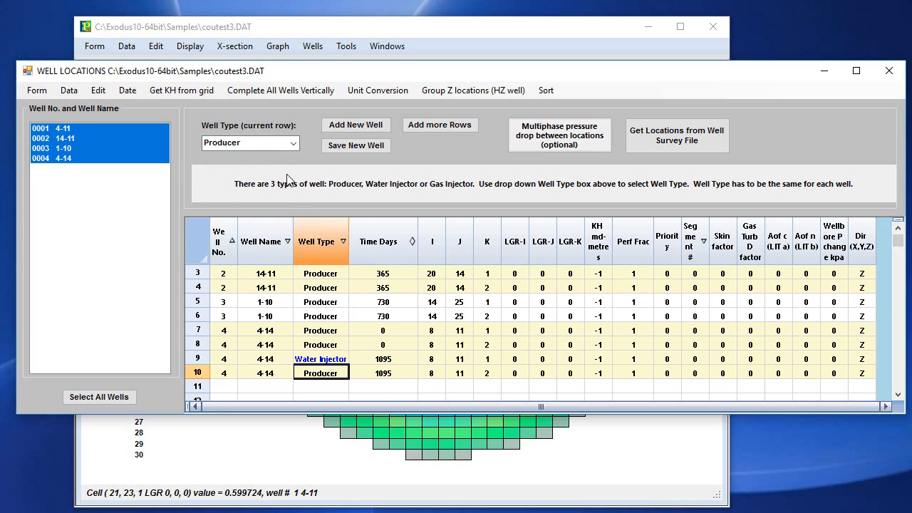
pyautogui.click(293, 144)
pyautogui.click(265, 178)
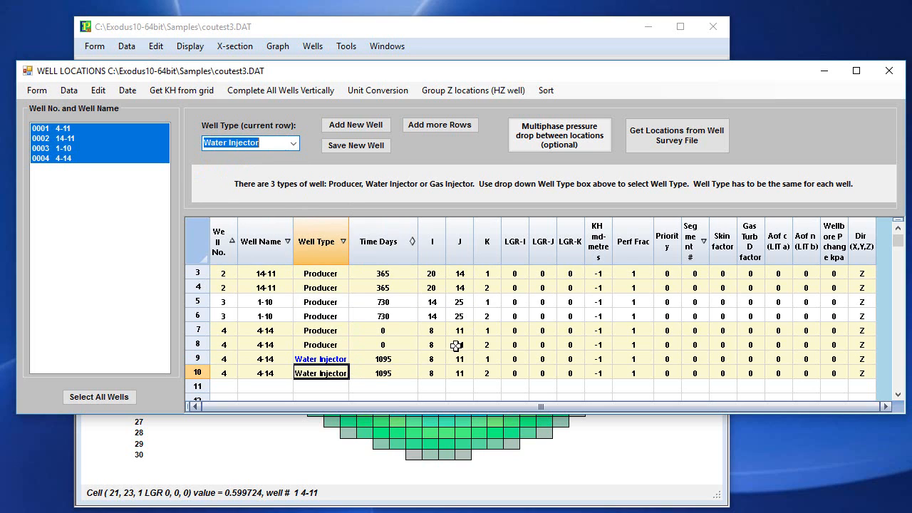
pyautogui.click(404, 386)
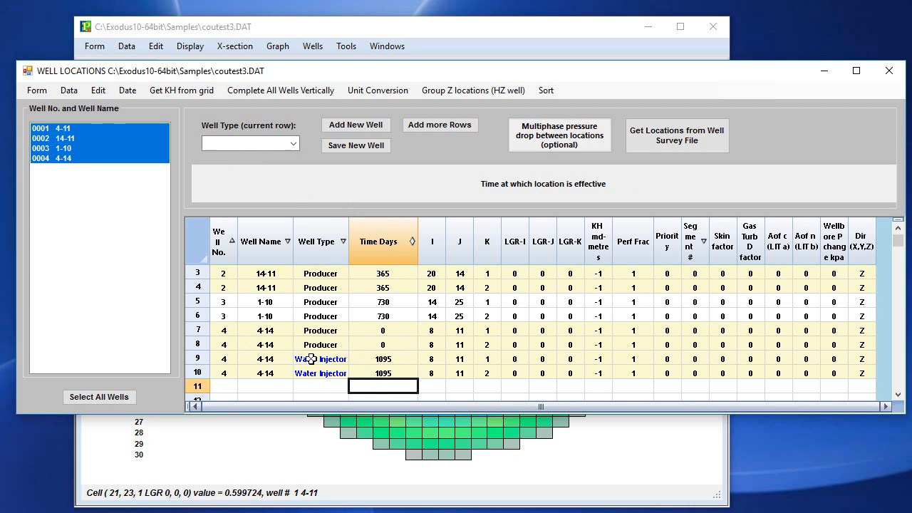
# Assign well number 5 to the two Water Injector rows.
pyautogui.click(226, 359)
pyautogui.write('5')
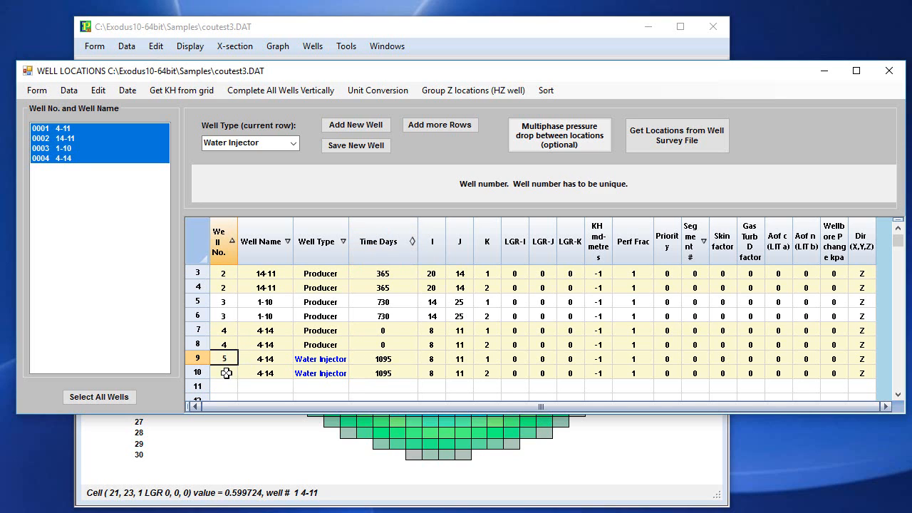
pyautogui.click(225, 372)
pyautogui.write('5')
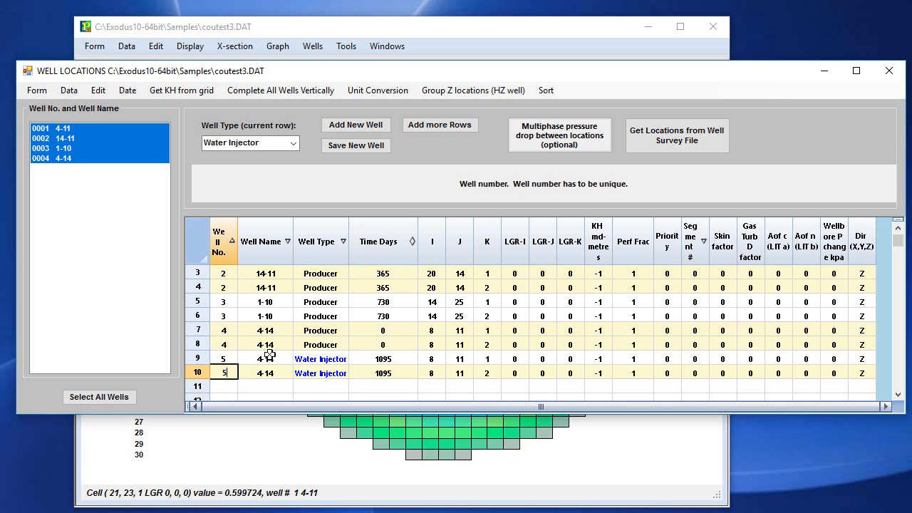
pyautogui.click(305, 345)
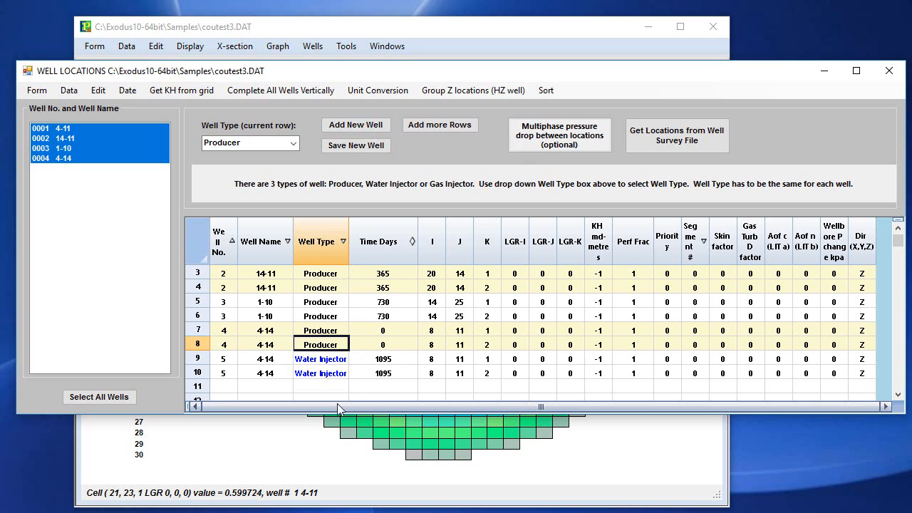
# Move the Well Locations window down and list the rows of each well individually, ending with well 5.
pyautogui.moveTo(273, 78); pyautogui.dragTo(282, 164)
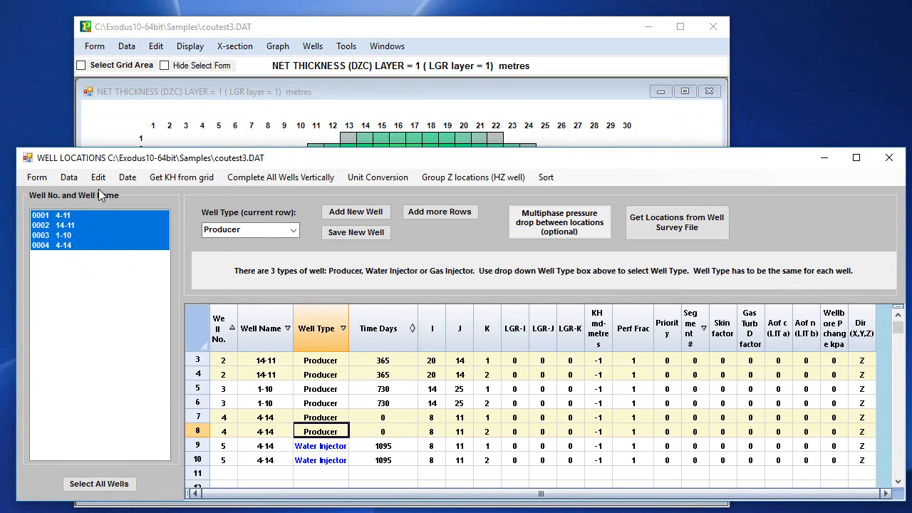
pyautogui.click(86, 246)
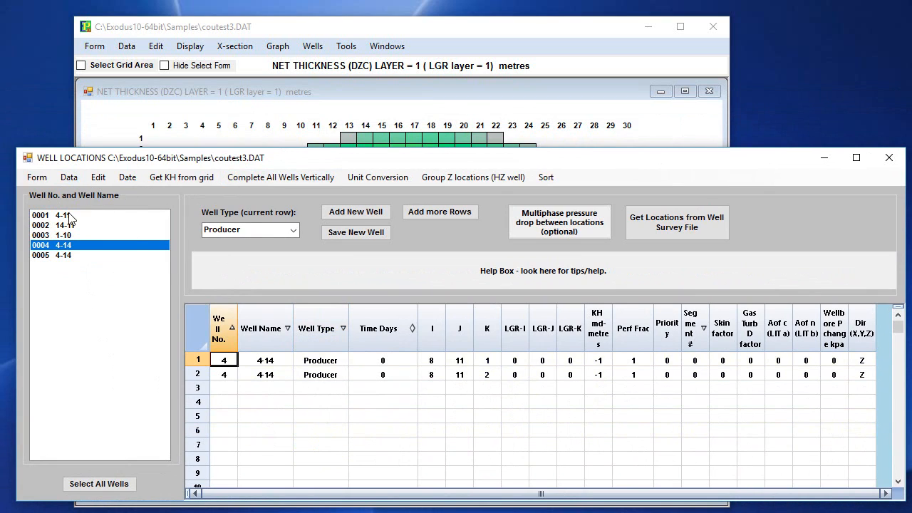
pyautogui.click(76, 256)
pyautogui.click(68, 235)
pyautogui.click(67, 225)
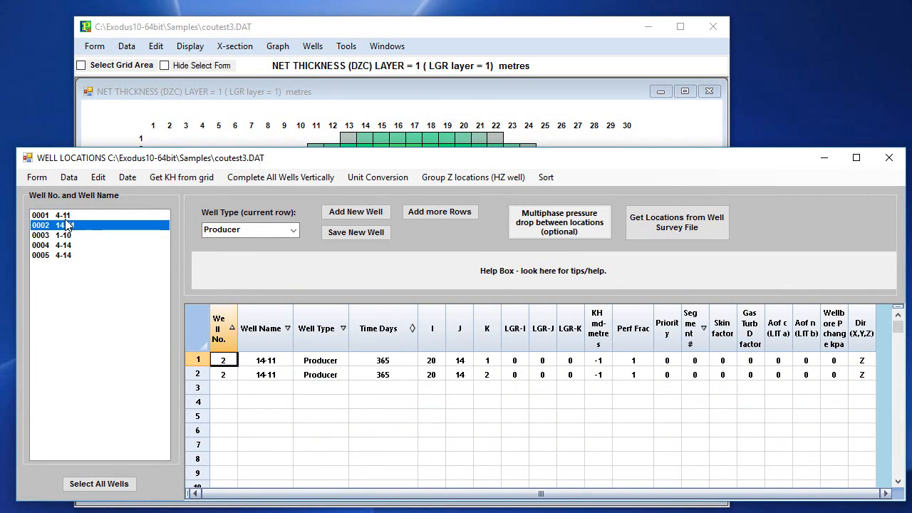
pyautogui.click(64, 216)
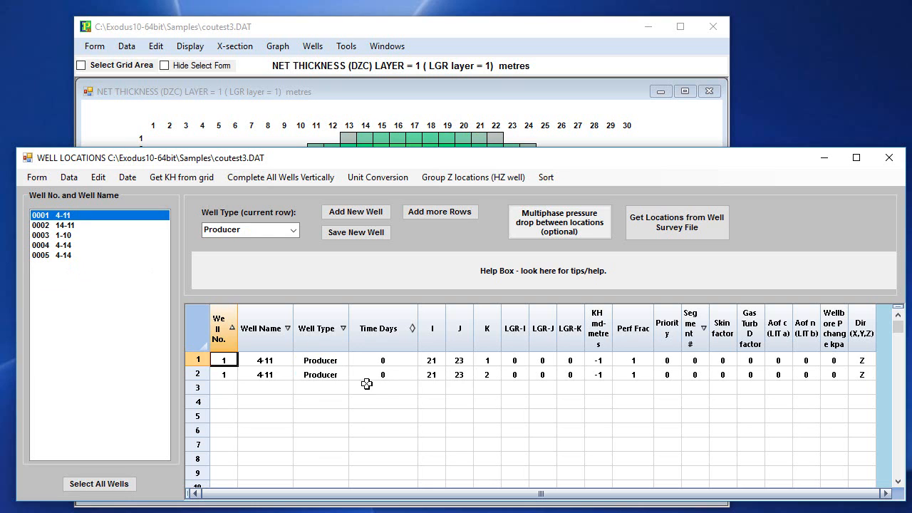
pyautogui.click(75, 256)
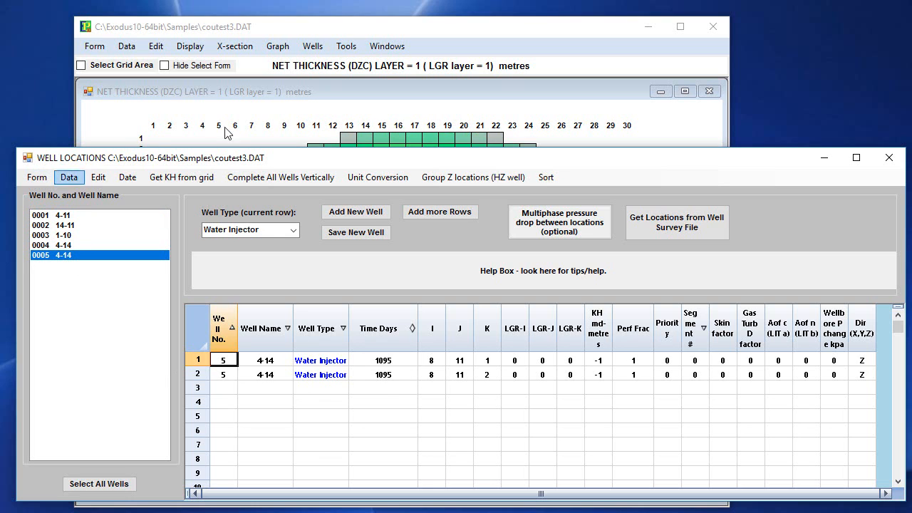
# Move the Well Locations window clear of the grid map and show the XZ cross-section through well 14-11 at its Y location.
pyautogui.moveTo(793, 147); pyautogui.dragTo(781, 492)
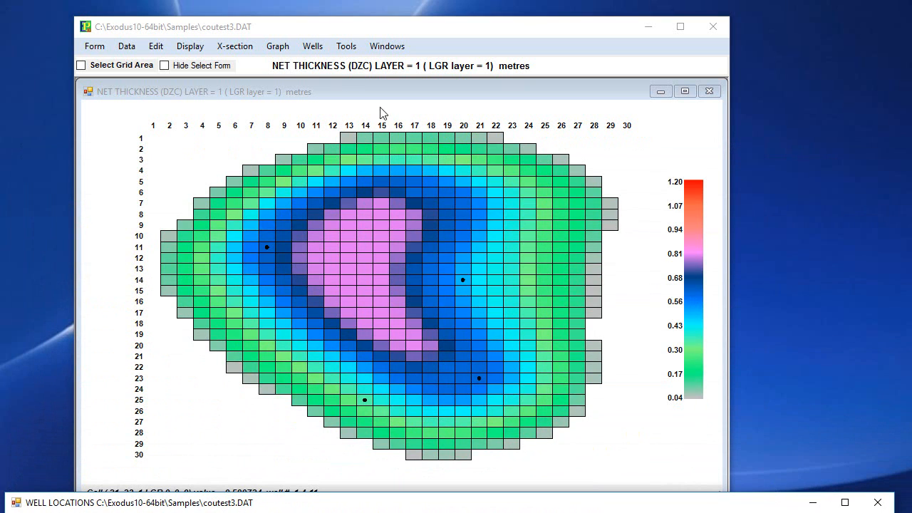
pyautogui.click(312, 46)
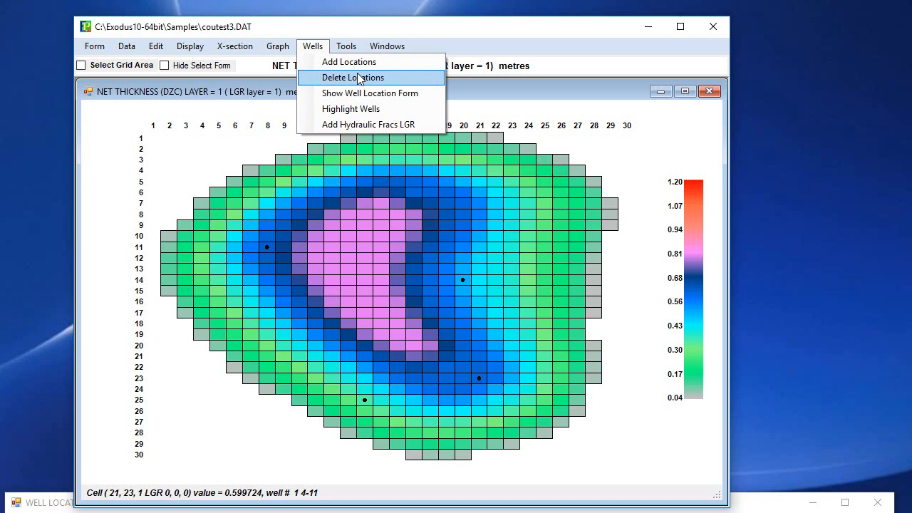
pyautogui.click(461, 281)
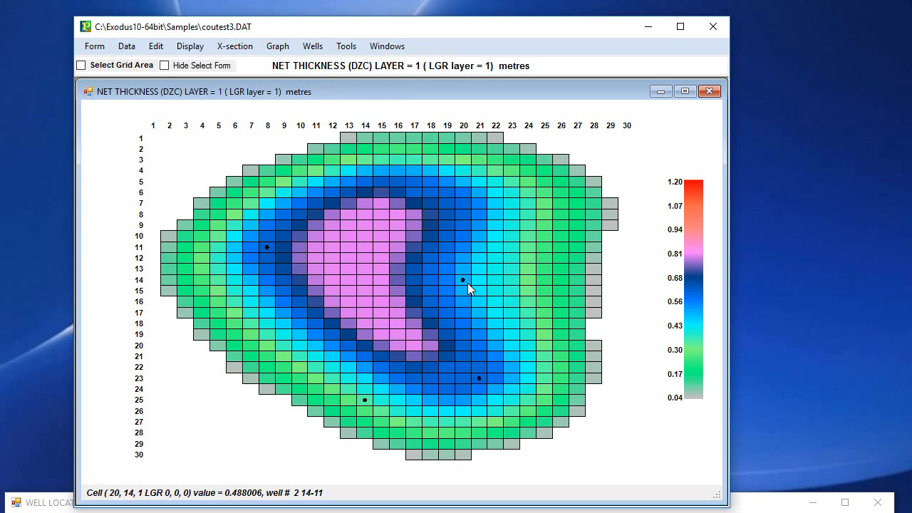
pyautogui.click(240, 46)
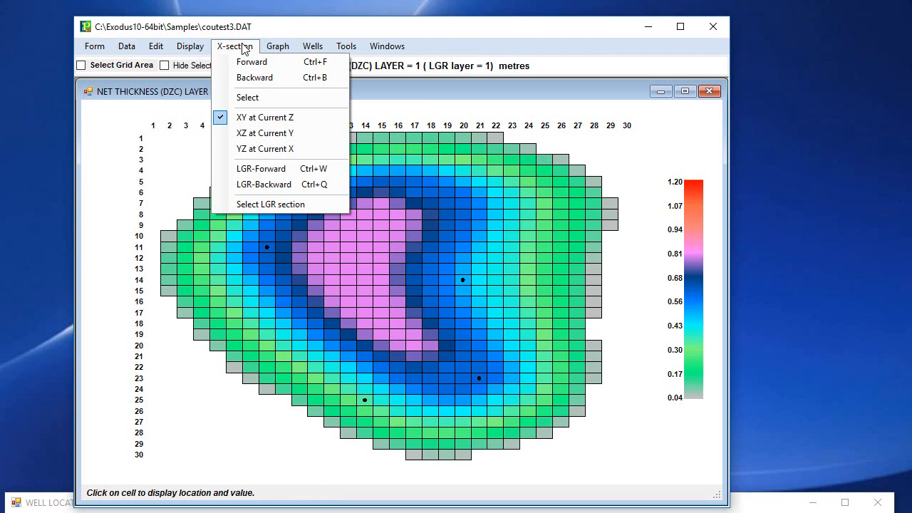
pyautogui.click(263, 133)
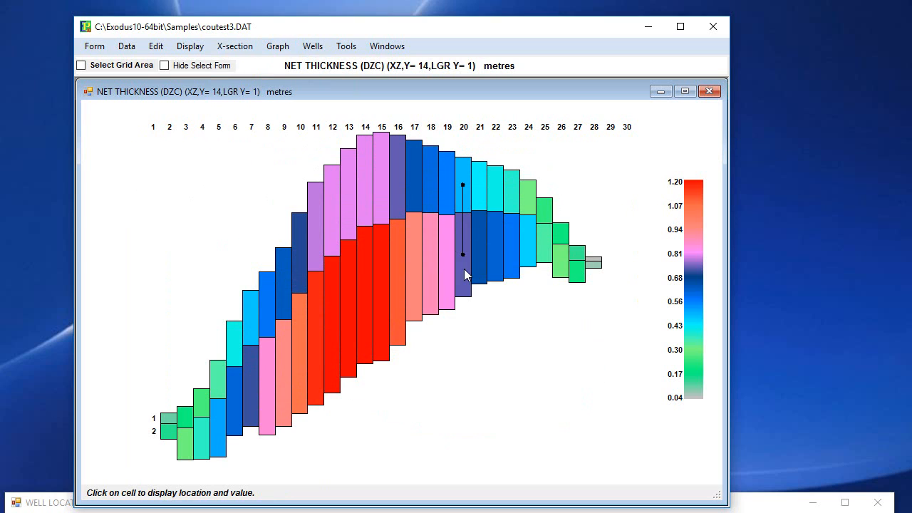
# Delete the layer 2 location of well 14-11 at cell (20, 14, 2) in the XZ cross-section.
pyautogui.click(462, 258)
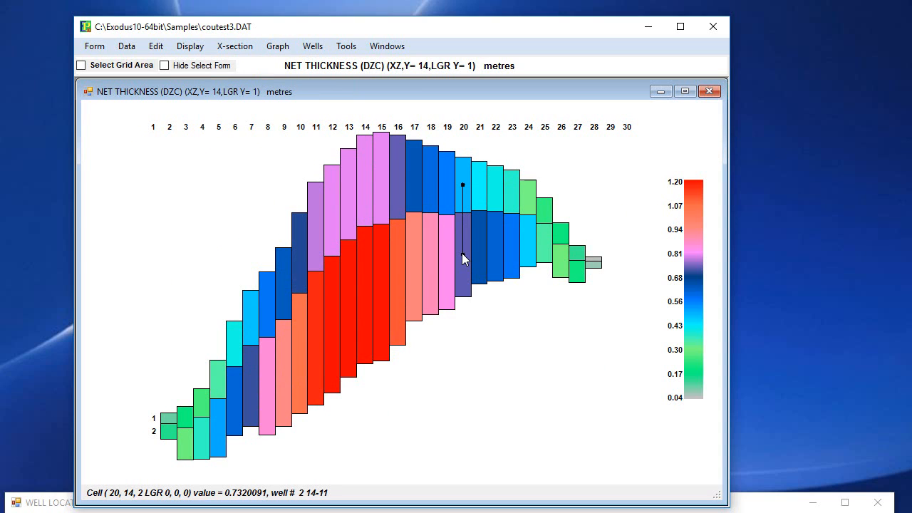
pyautogui.click(313, 46)
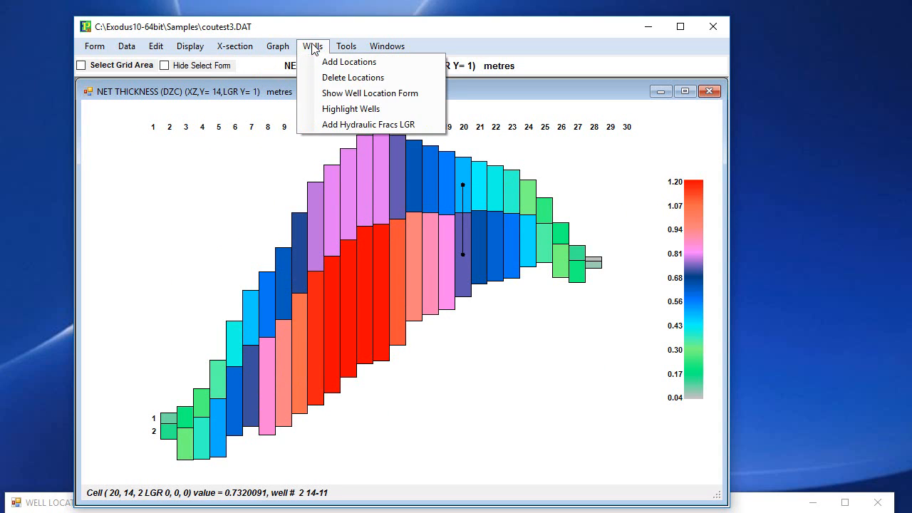
pyautogui.click(337, 79)
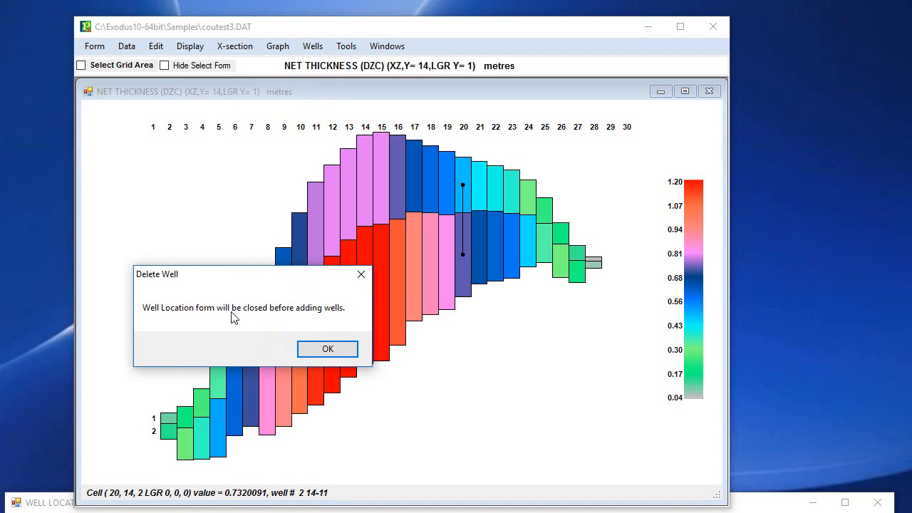
pyautogui.click(311, 349)
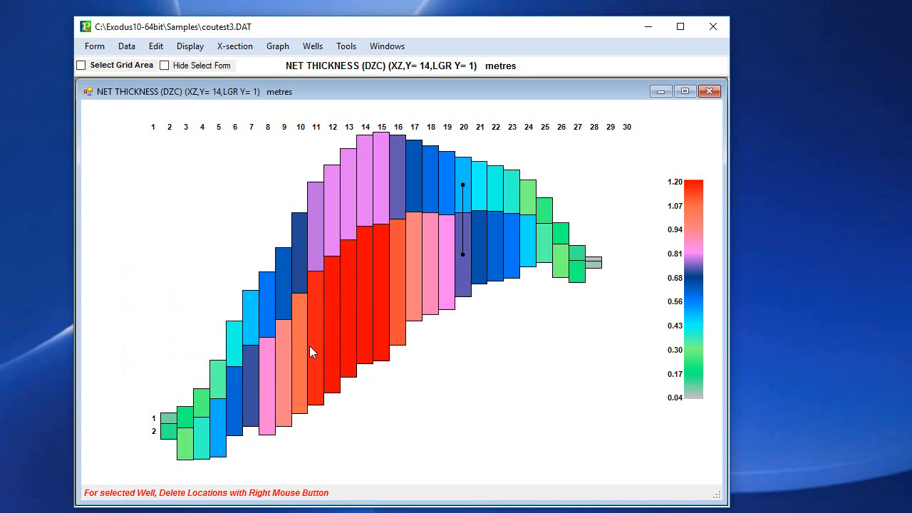
pyautogui.click(463, 253)
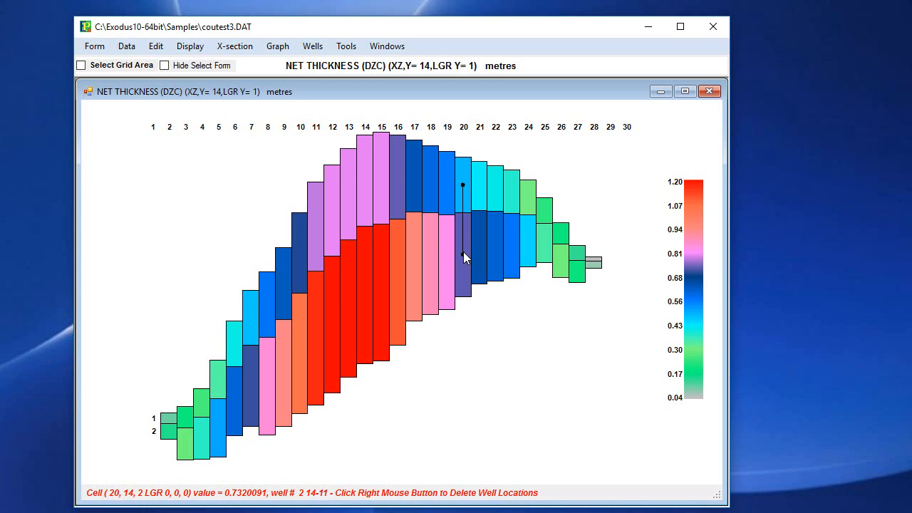
pyautogui.rightClick(463, 252)
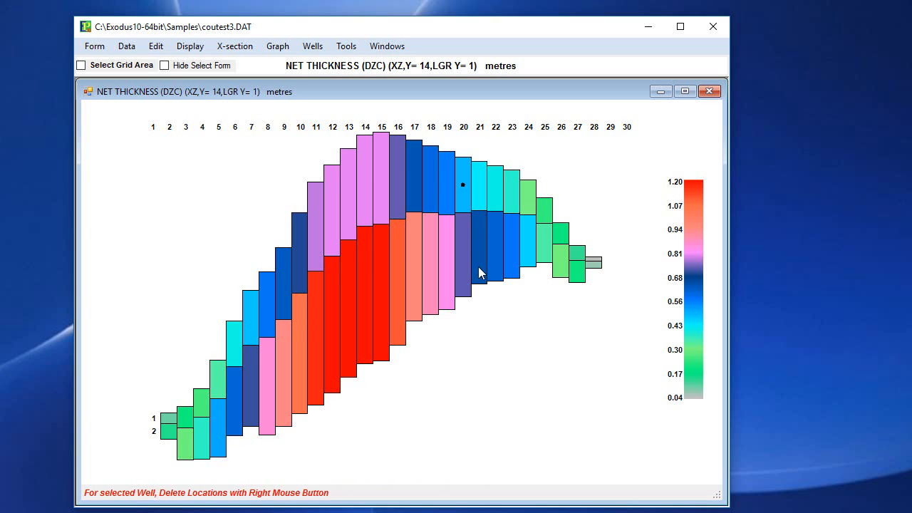
# Select the layer 1 cell of well 14-11 and switch to the XY section at that layer.
pyautogui.click(462, 183)
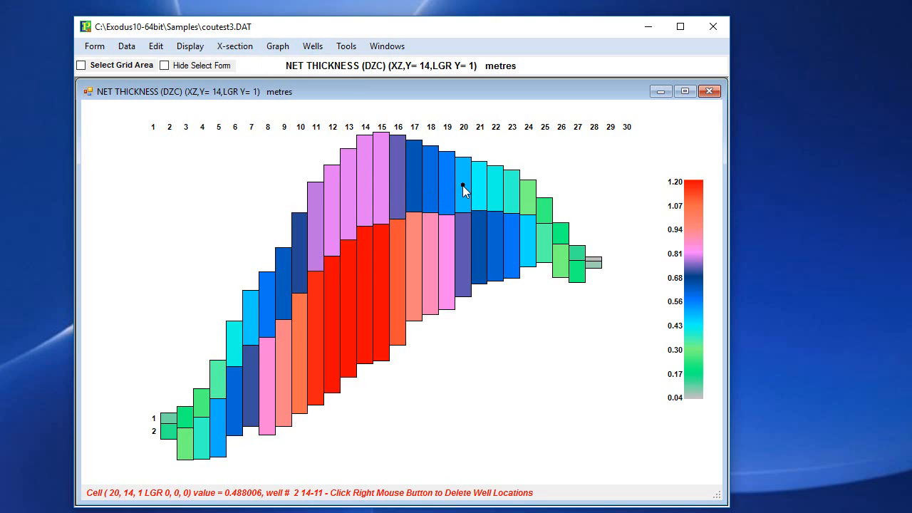
pyautogui.click(234, 46)
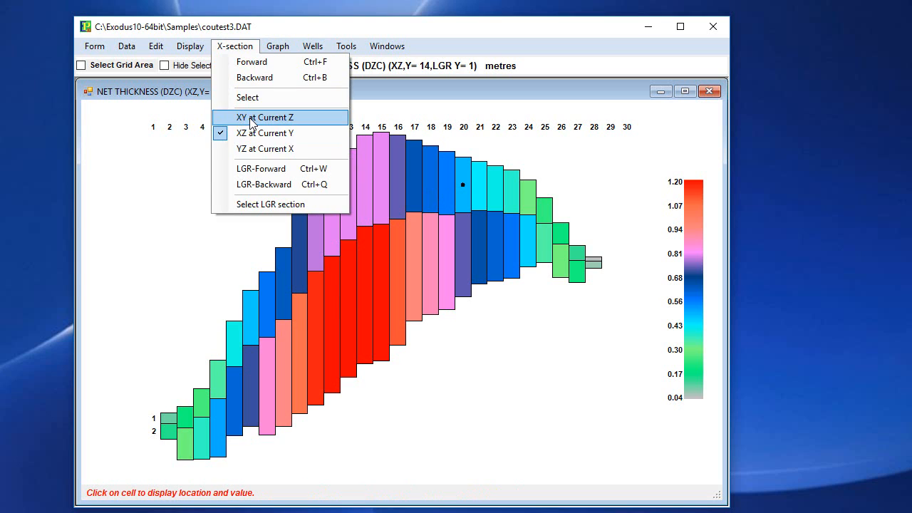
pyautogui.click(252, 118)
pyautogui.click(464, 279)
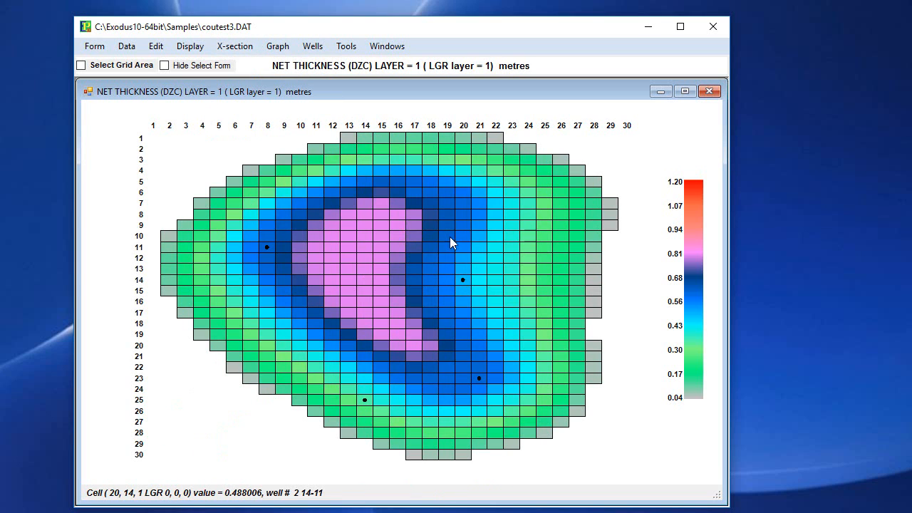
# Add layer 1 locations to well 14-11 at cells (21, 14), (22, 13), (23, 12) and (24, 11).
pyautogui.click(312, 46)
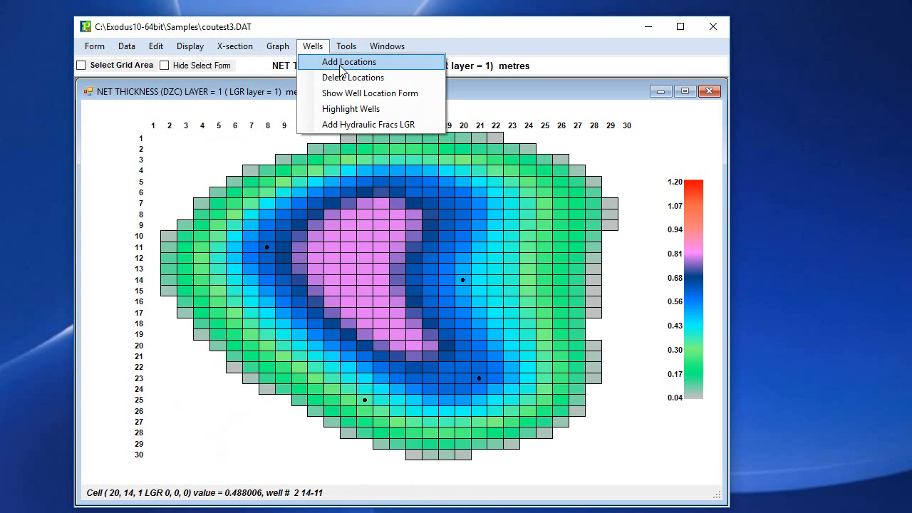
pyautogui.click(344, 63)
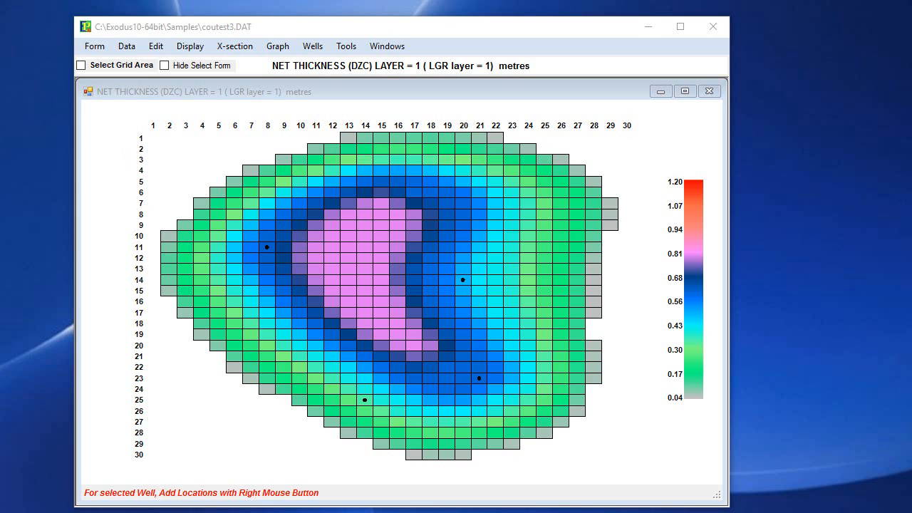
pyautogui.moveTo(0, 40); pyautogui.dragTo(92, 31)
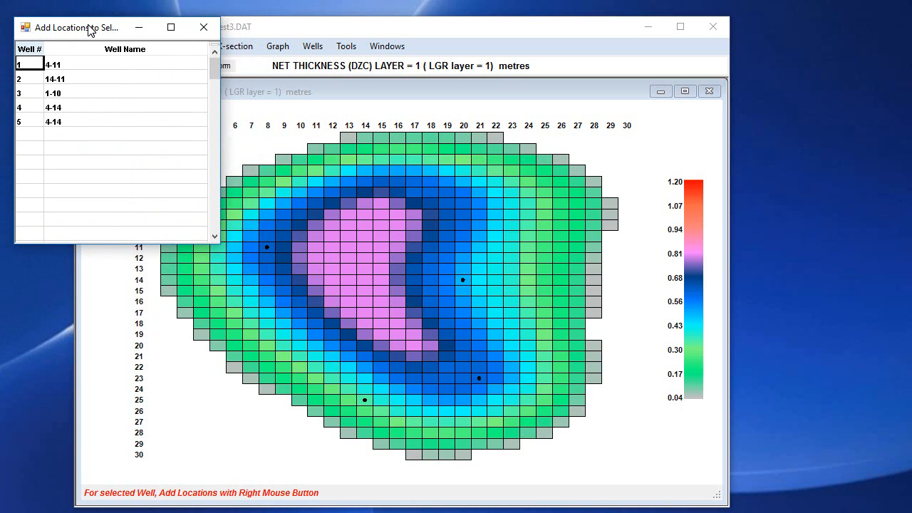
pyautogui.click(465, 281)
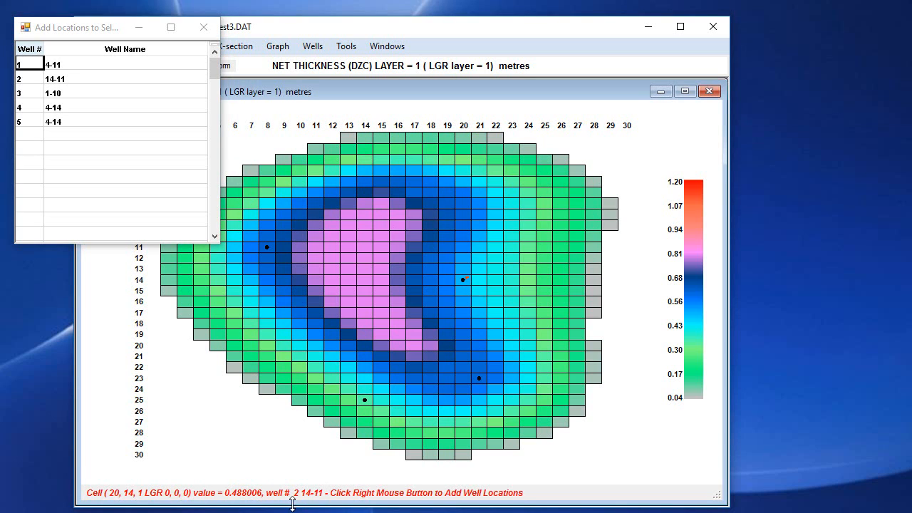
pyautogui.click(119, 78)
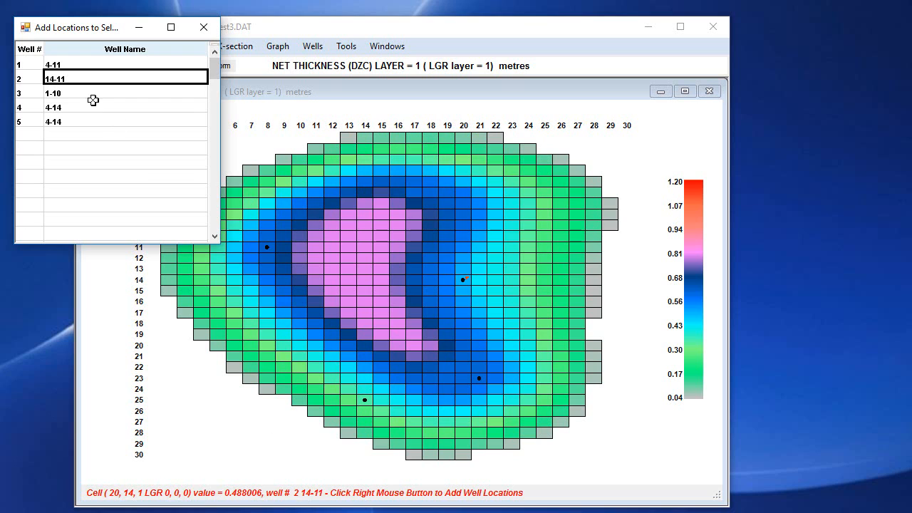
pyautogui.moveTo(219, 92); pyautogui.dragTo(265, 89)
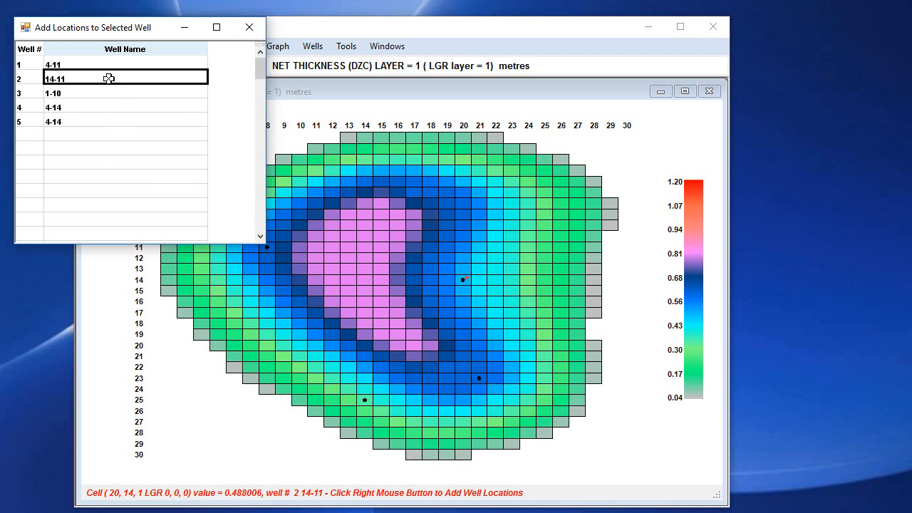
pyautogui.click(479, 280)
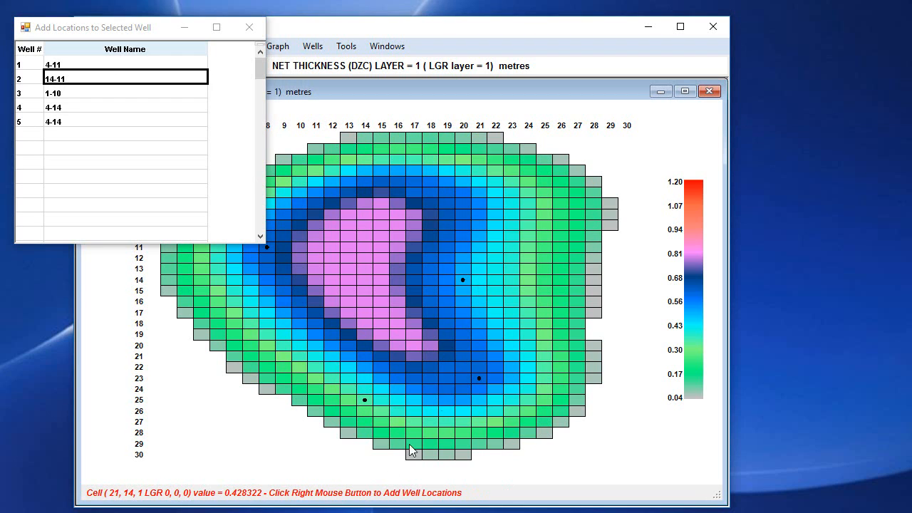
pyautogui.rightClick(480, 279)
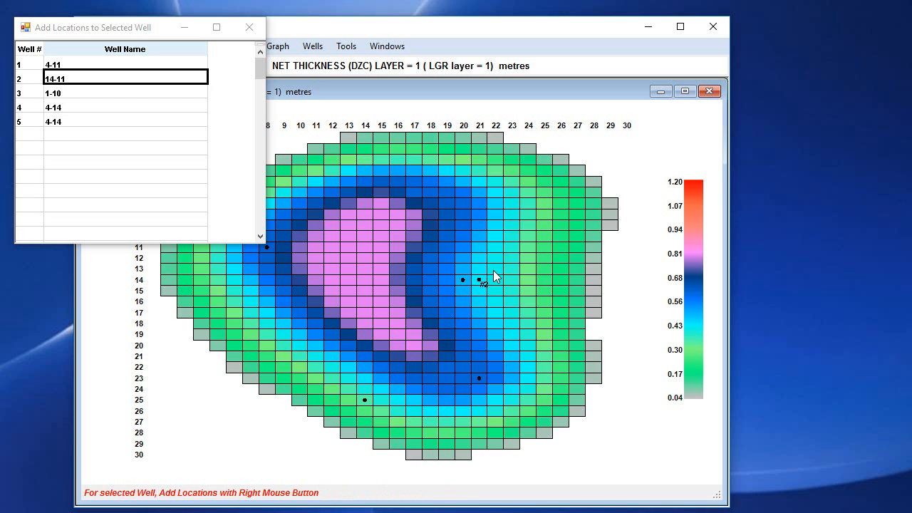
pyautogui.rightClick(495, 270)
pyautogui.rightClick(512, 258)
pyautogui.rightClick(527, 247)
# Go to layer 2 and turn on the display option that shows all wells on the XY section.
pyautogui.scroll(-1, 543, 251)
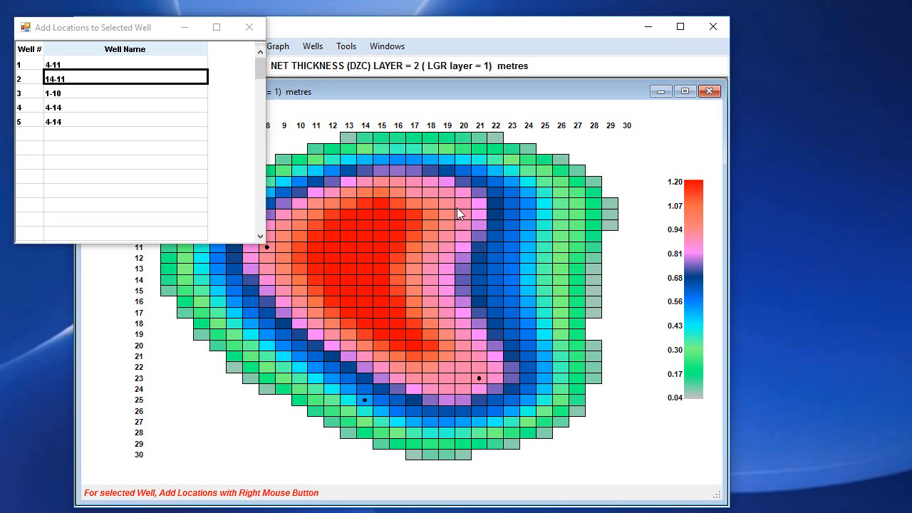
pyautogui.moveTo(142, 33); pyautogui.dragTo(159, 199)
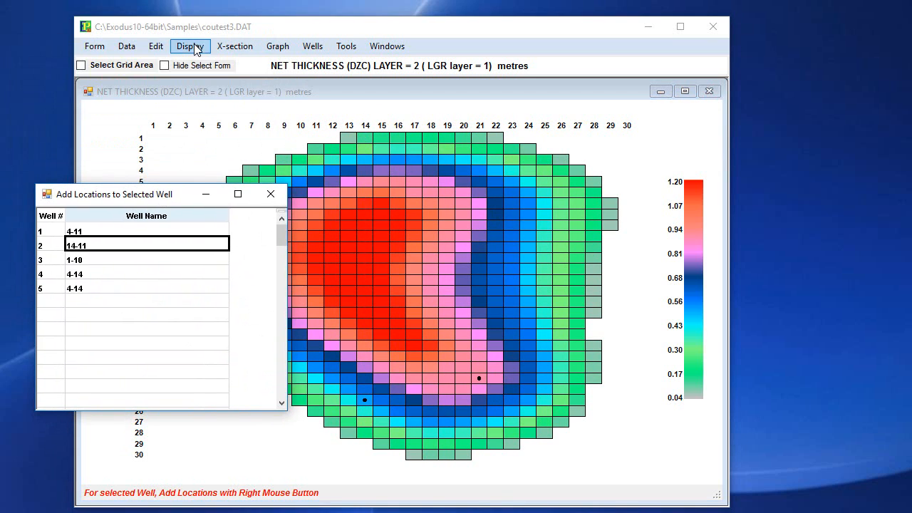
pyautogui.click(191, 48)
pyautogui.click(191, 47)
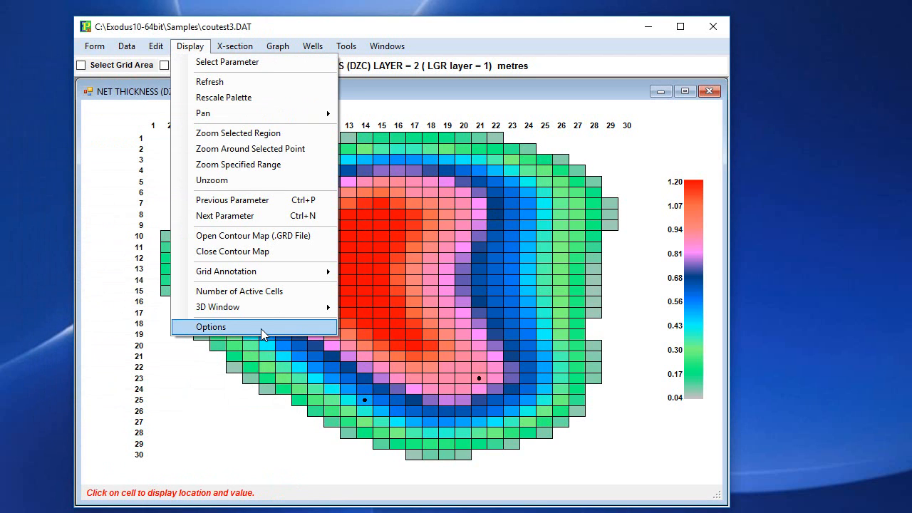
pyautogui.click(261, 327)
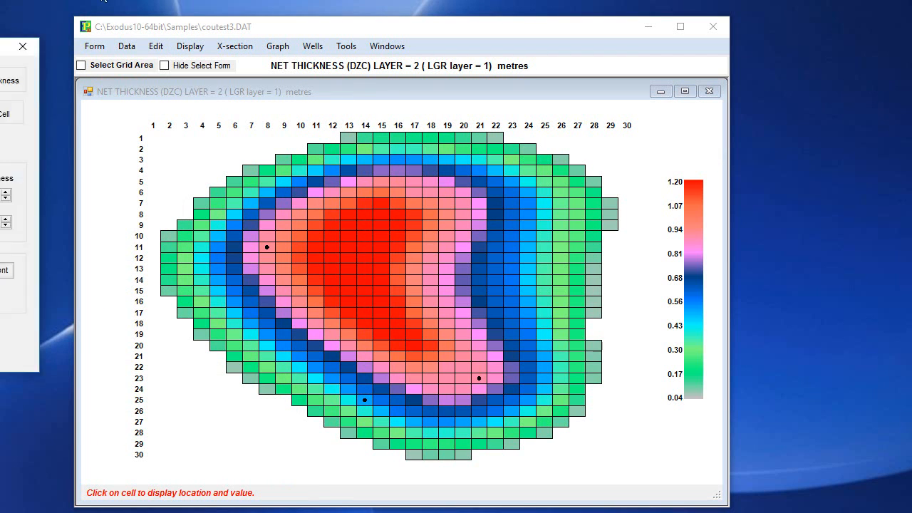
pyautogui.click(185, 250)
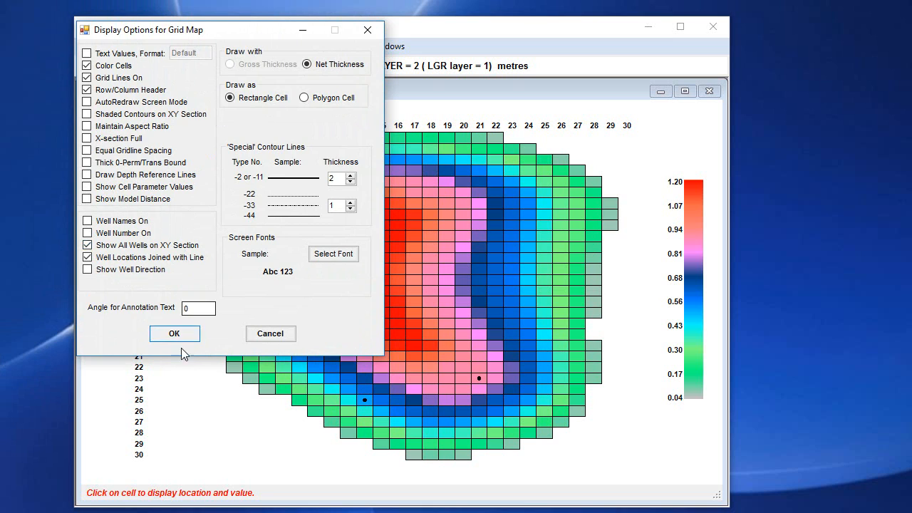
pyautogui.click(178, 338)
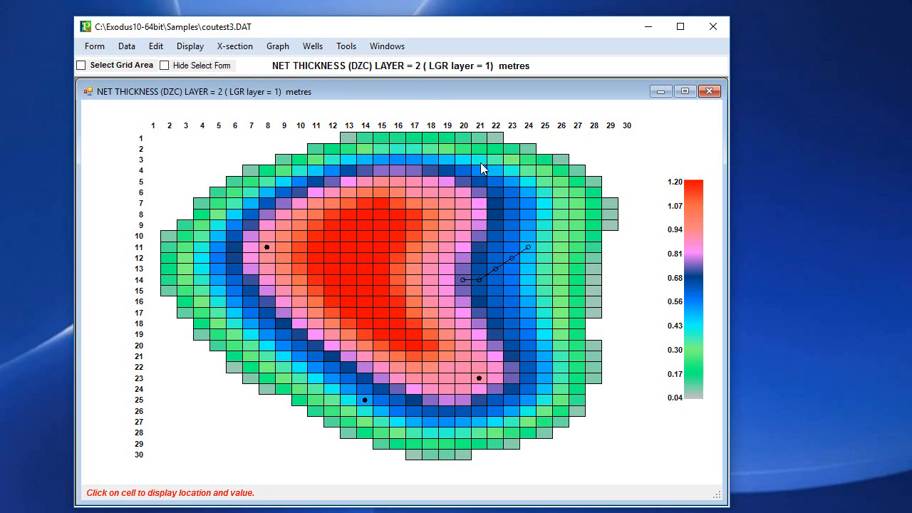
# Add layer 2 locations to well 14-11 at cells (25, 10), (26, 9) and (27, 8), and close the well list.
pyautogui.click(549, 241)
pyautogui.click(312, 45)
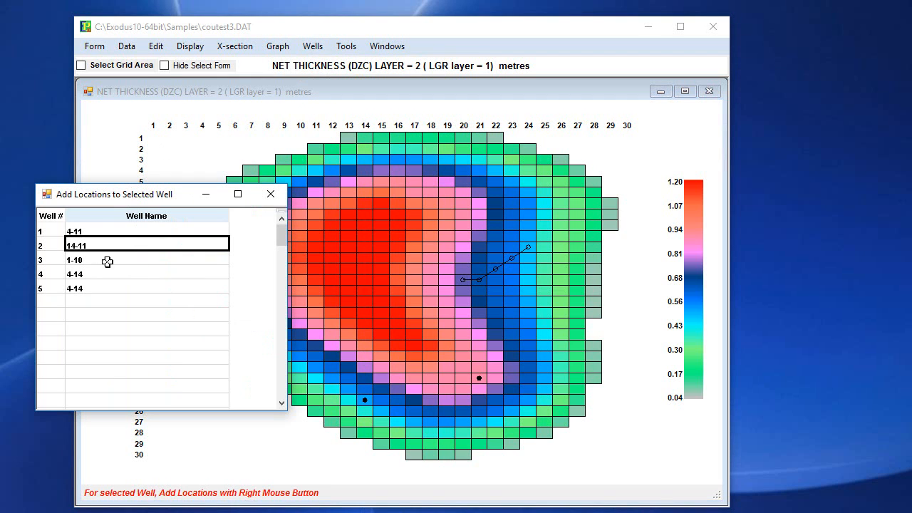
pyautogui.click(546, 233)
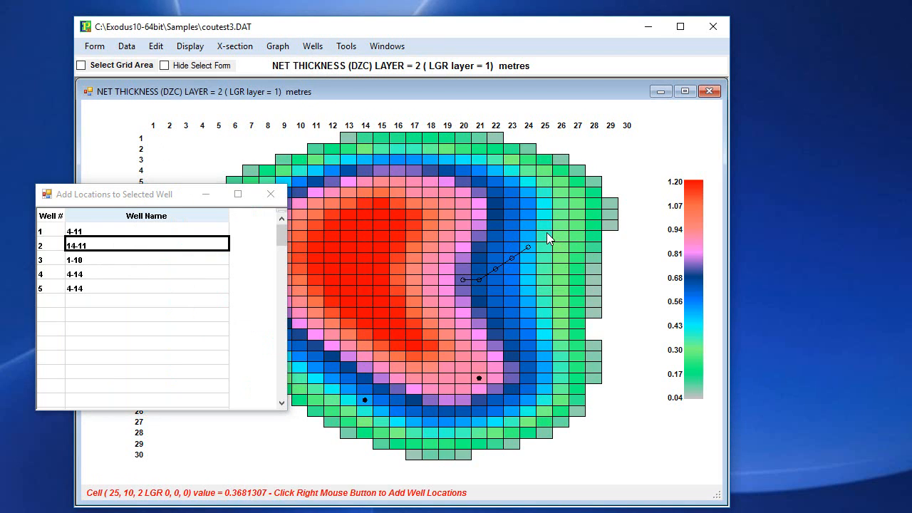
pyautogui.rightClick(545, 235)
pyautogui.rightClick(562, 226)
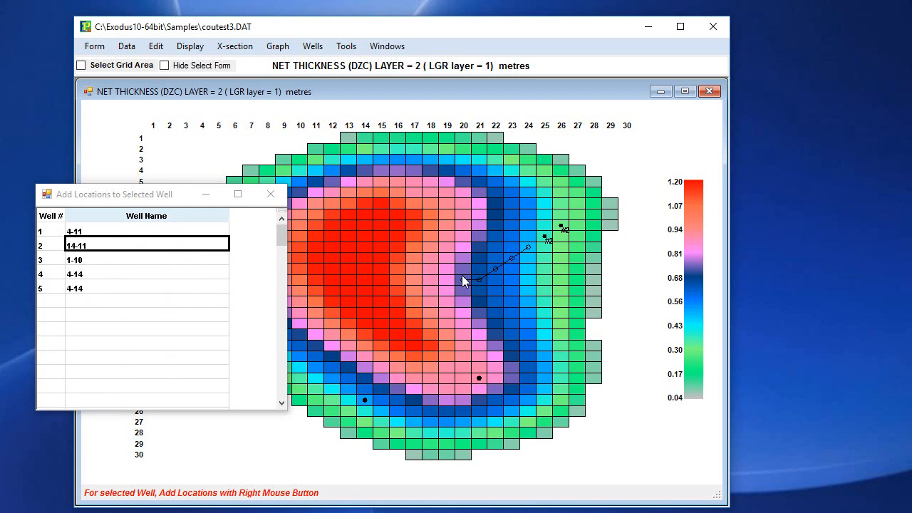
pyautogui.click(527, 247)
pyautogui.rightClick(578, 215)
pyautogui.moveTo(214, 195); pyautogui.dragTo(246, 158)
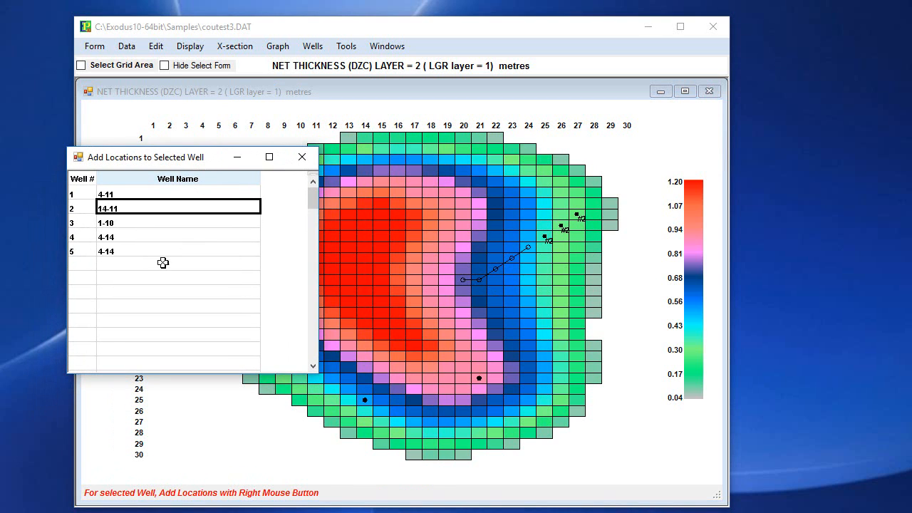
pyautogui.click(302, 156)
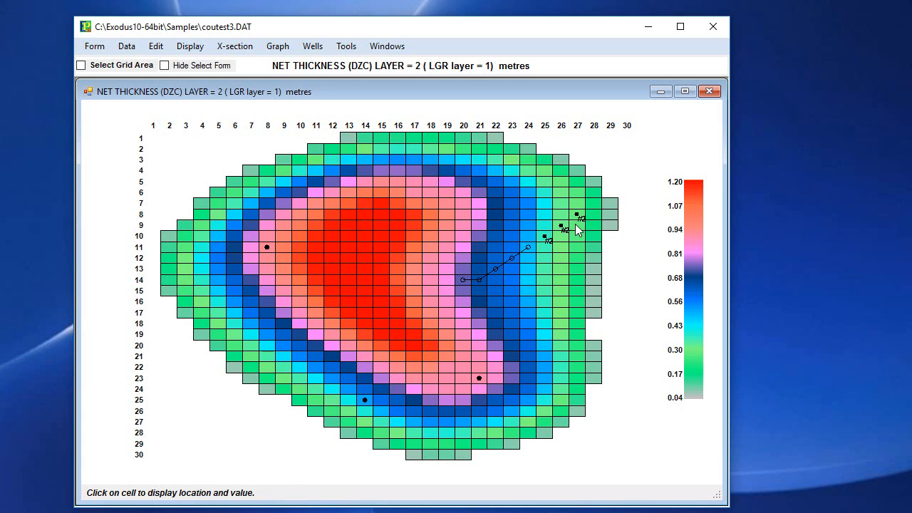
# Create well number 6 named new-well and add its first location at cell (9, 16) of layer 2.
pyautogui.click(313, 47)
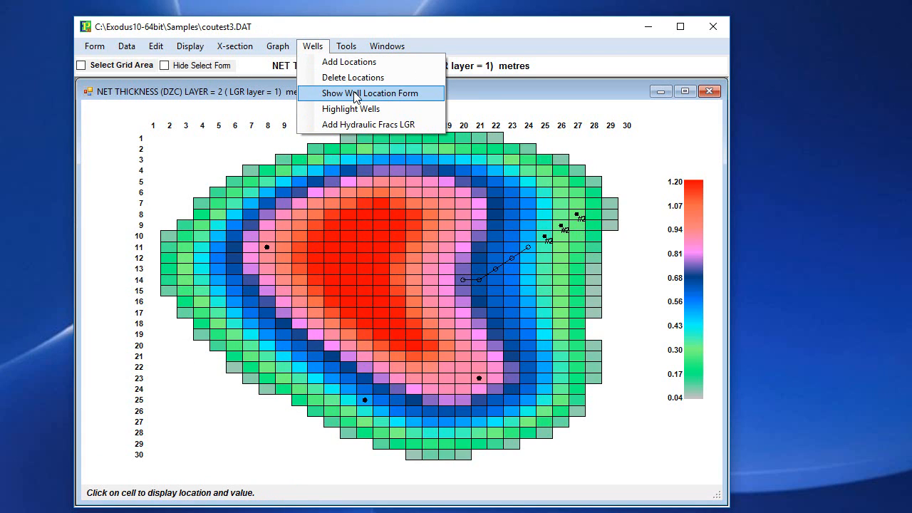
pyautogui.click(343, 62)
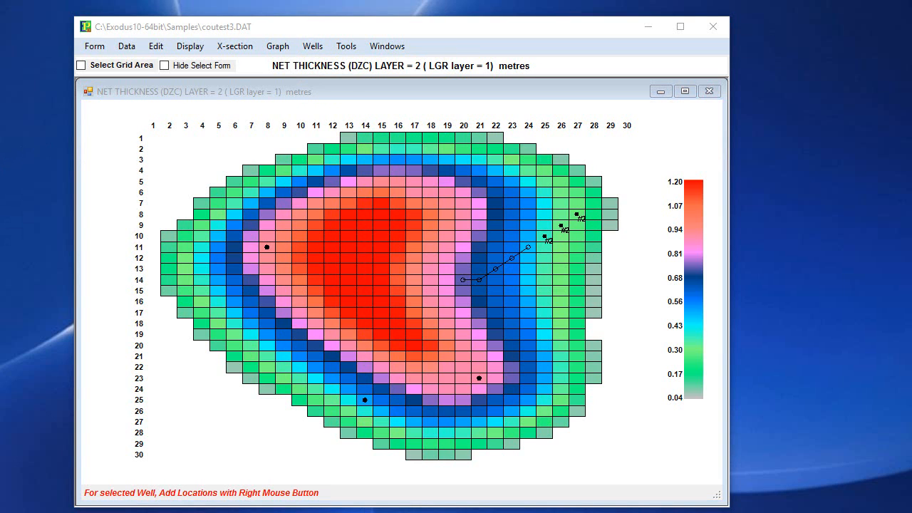
pyautogui.click(299, 164)
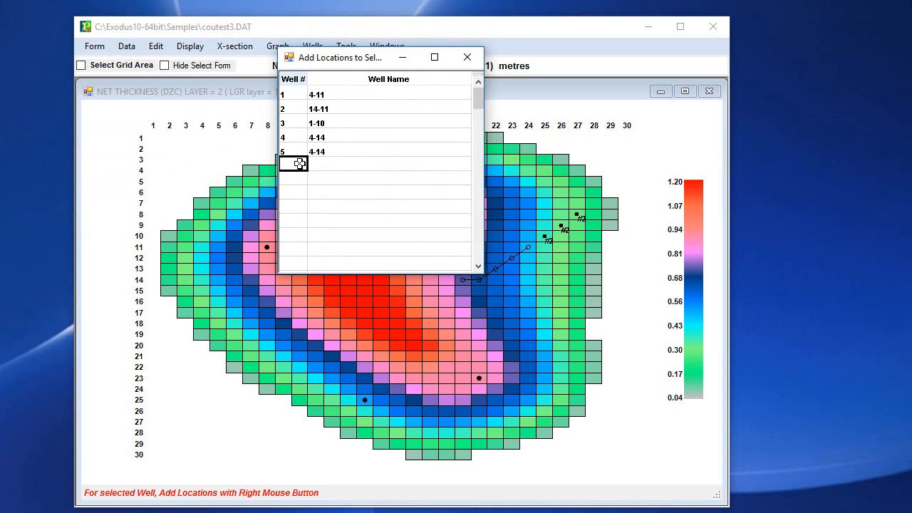
pyautogui.click(334, 164)
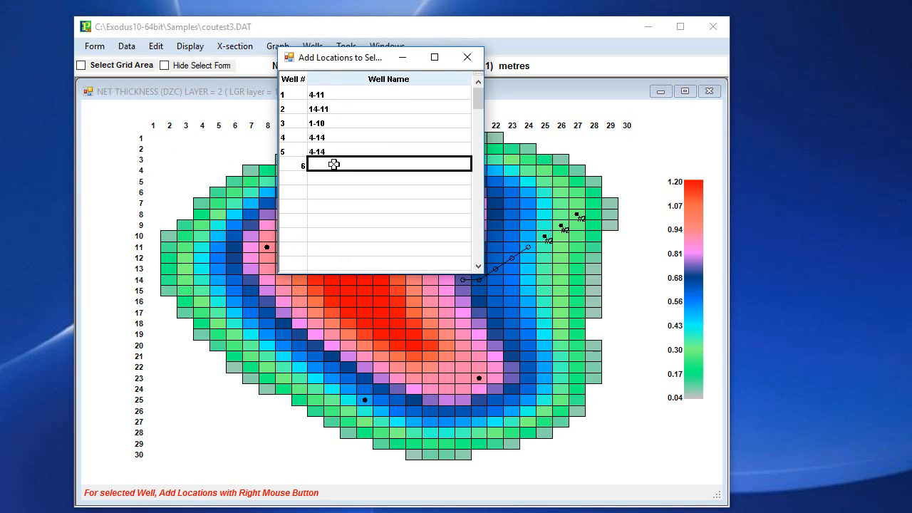
pyautogui.write('new-well')
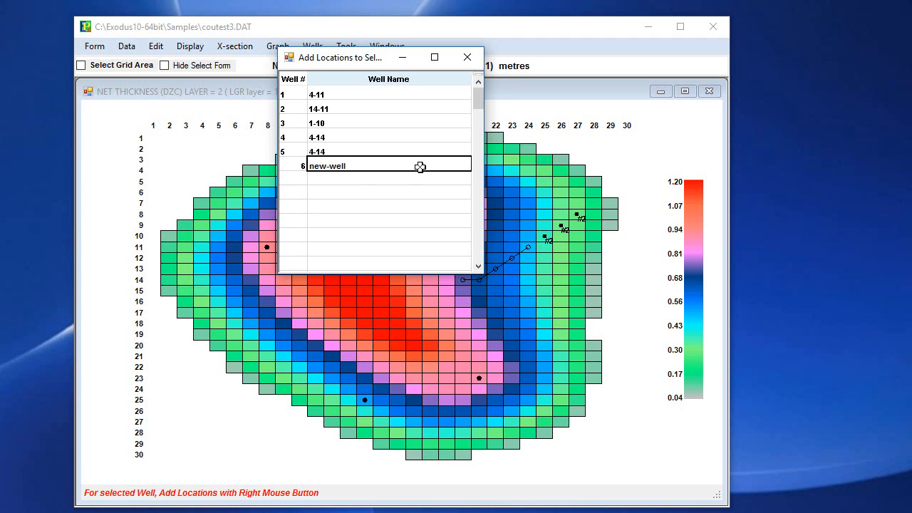
pyautogui.click(349, 178)
pyautogui.click(347, 166)
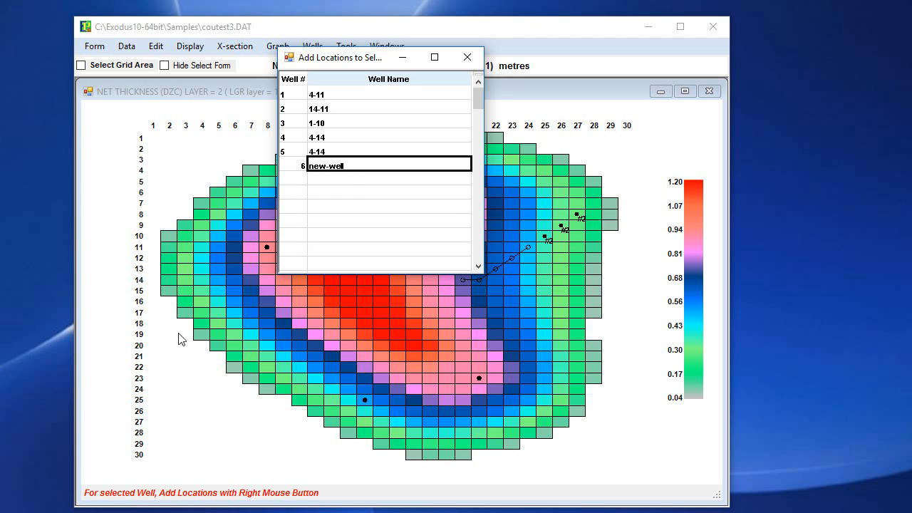
pyautogui.click(277, 302)
pyautogui.rightClick(283, 302)
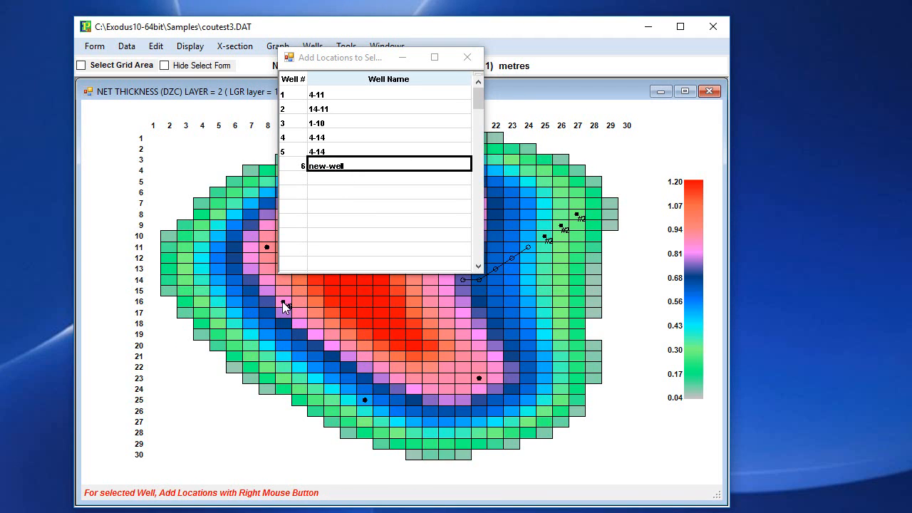
# Add layer 2 locations to new-well at cells (10, 16) and (11, 17), and close the well list.
pyautogui.rightClick(299, 302)
pyautogui.rightClick(315, 312)
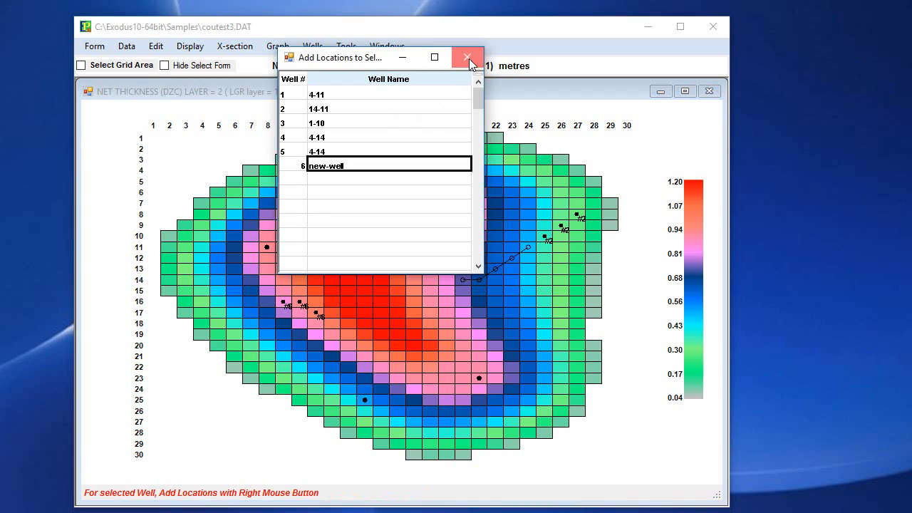
pyautogui.click(468, 57)
# Open the well location form, move it into full view and display the locations of well 5.
pyautogui.click(314, 46)
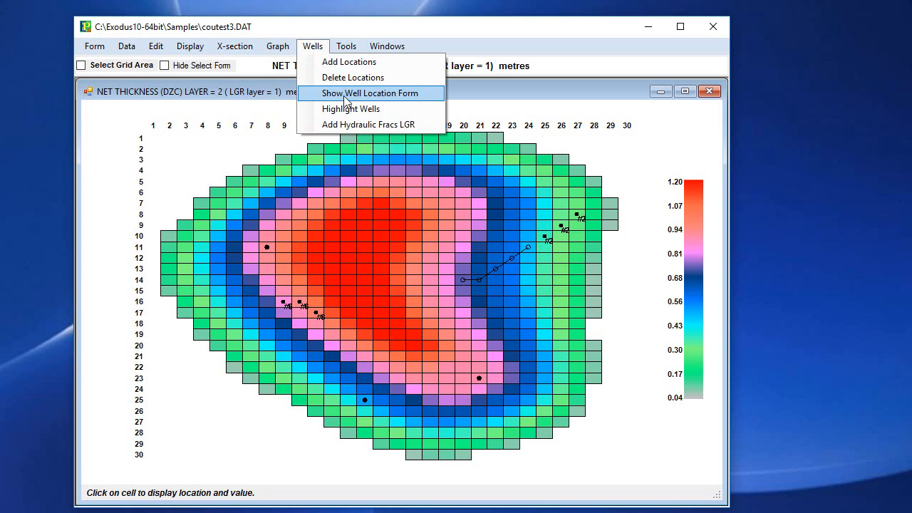
pyautogui.click(346, 93)
pyautogui.moveTo(442, 504); pyautogui.dragTo(427, 79)
pyautogui.click(35, 174)
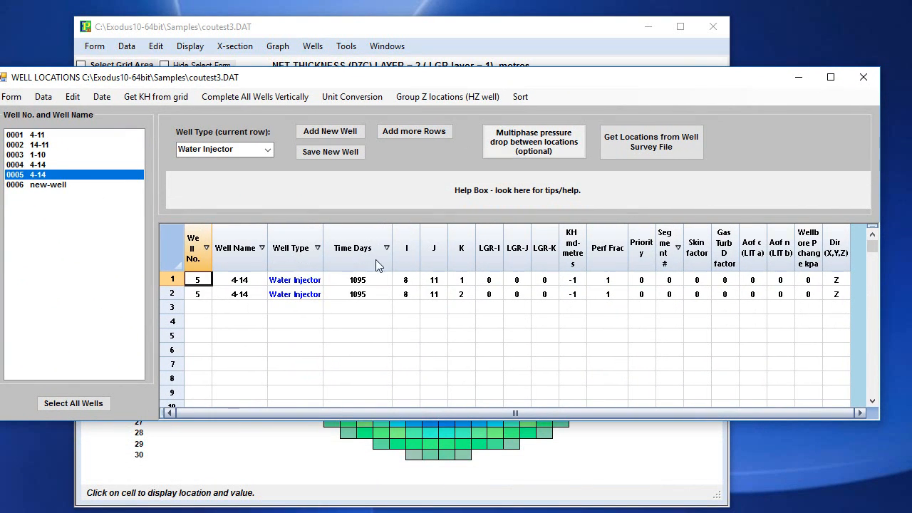
# For well 14-11, fill the first location's time of 365 days down to all eight locations.
pyautogui.click(40, 145)
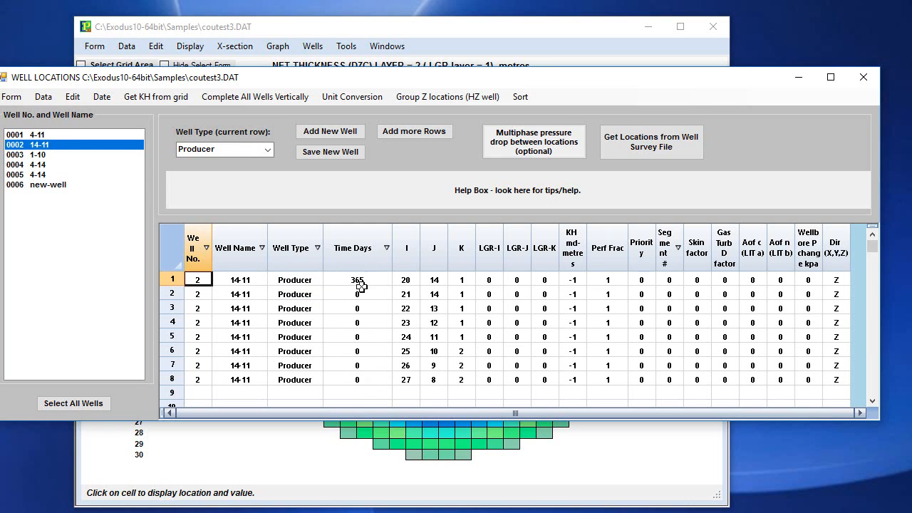
pyautogui.moveTo(361, 278); pyautogui.dragTo(351, 371)
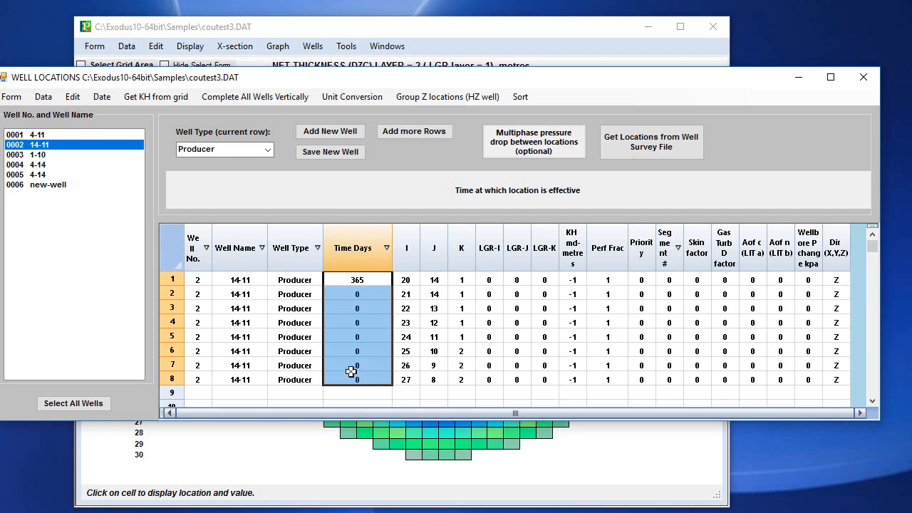
pyautogui.hotkey('ctrl', 'd')
# Set the direction to x for the five layer 1 locations of well 14-11, rows 1 to 5.
pyautogui.click(835, 280)
pyautogui.write('x')
pyautogui.click(838, 303)
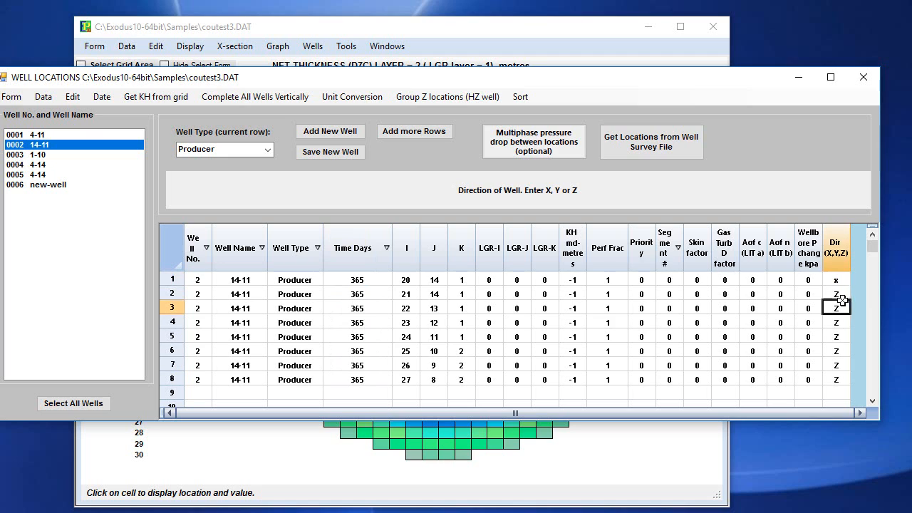
pyautogui.click(838, 294)
pyautogui.write('x')
pyautogui.click(837, 308)
pyautogui.write('x')
pyautogui.click(838, 323)
pyautogui.write('x')
pyautogui.click(837, 337)
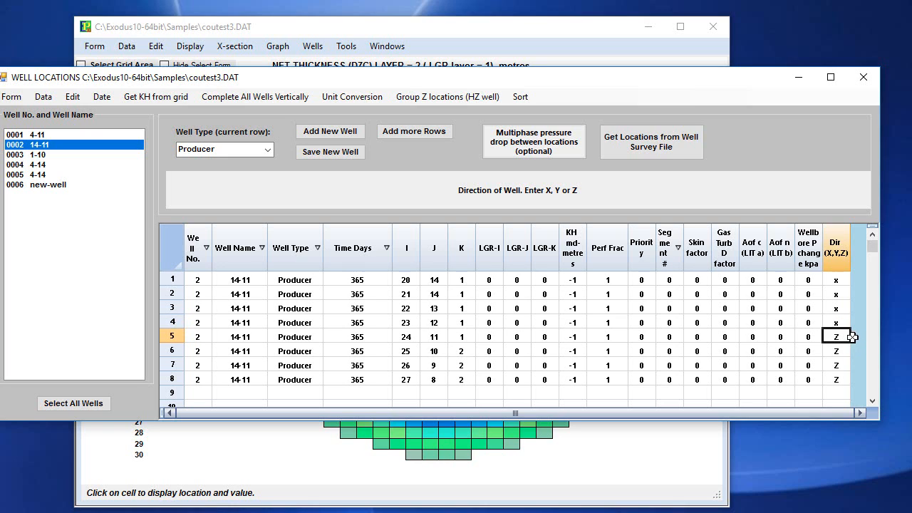
pyautogui.write('x')
# Set the direction to y for the three layer 2 locations of well 14-11, rows 6 to 8.
pyautogui.click(836, 351)
pyautogui.write('y')
pyautogui.click(834, 365)
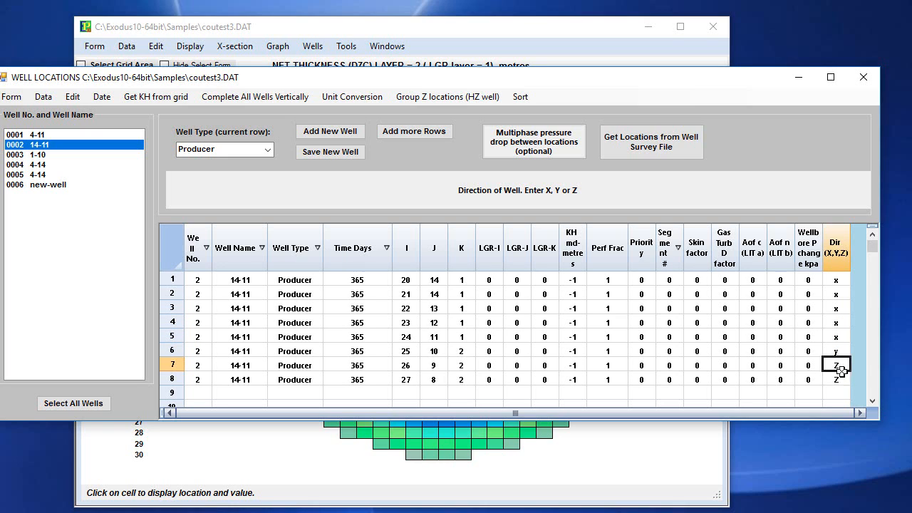
pyautogui.write('y')
pyautogui.click(837, 379)
pyautogui.write('y')
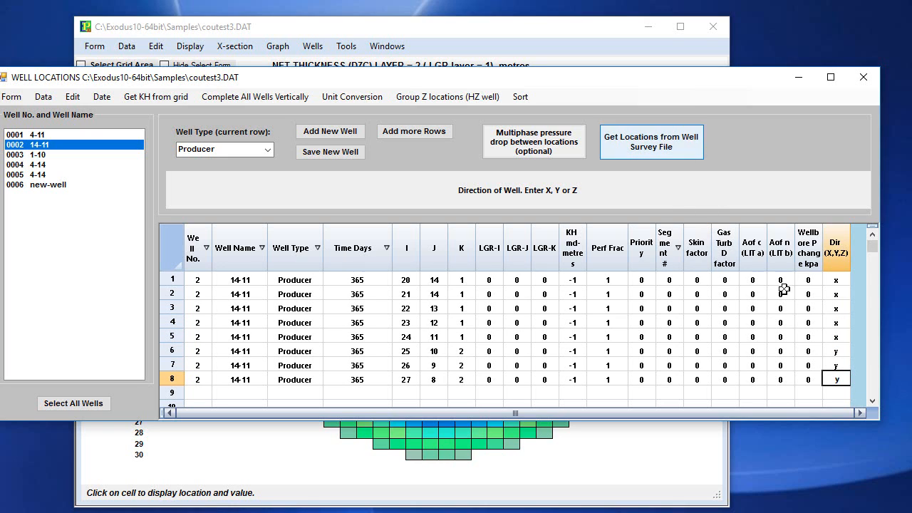